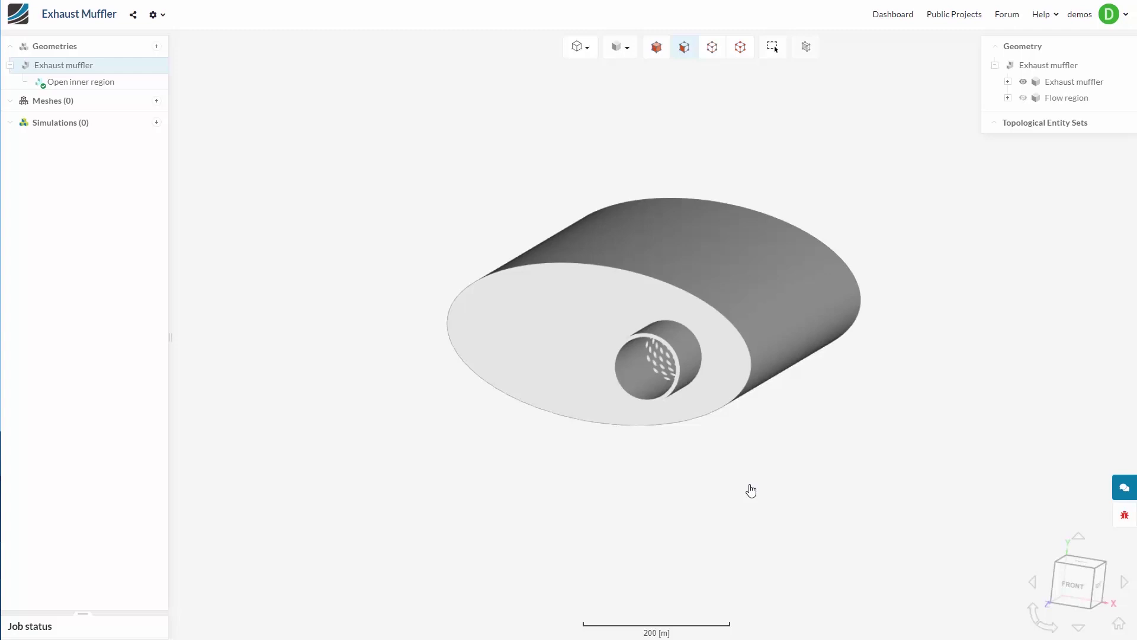
Show all parts of the Exhaust muffler, including the flow region, rendered as translucent surfaces with wireframe.
right_click(751, 491)
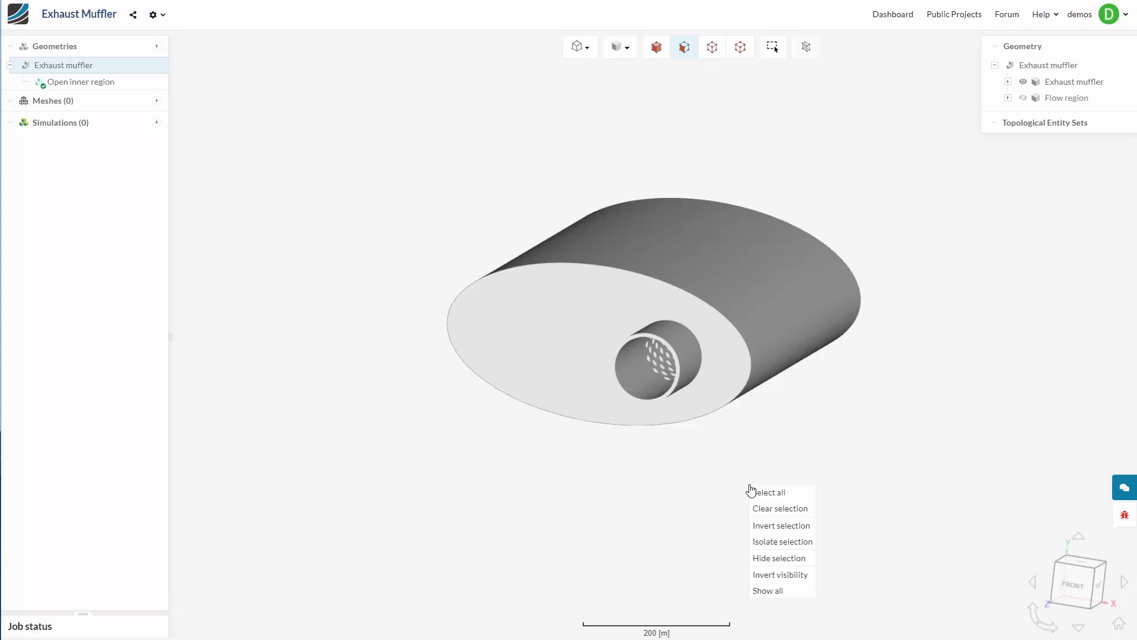
click(770, 591)
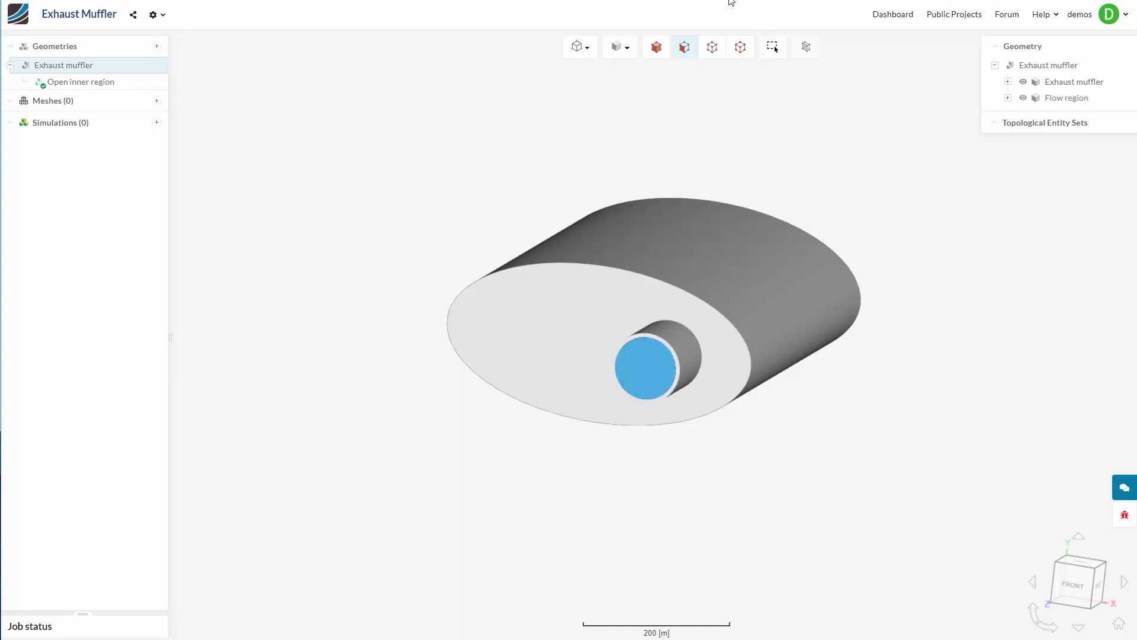
click(622, 47)
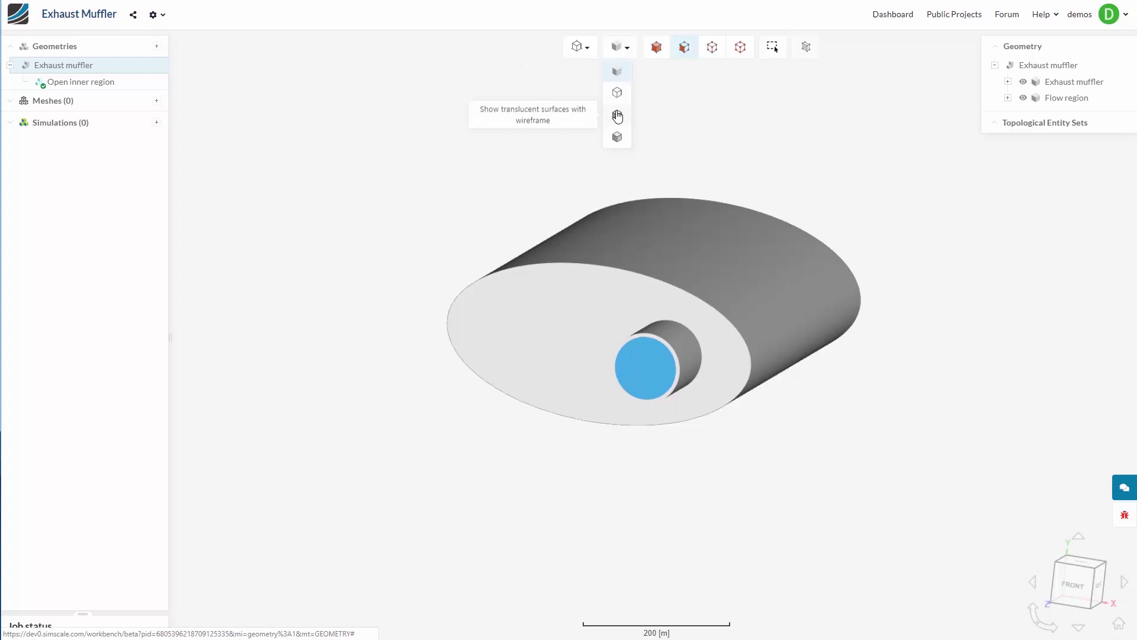
click(617, 116)
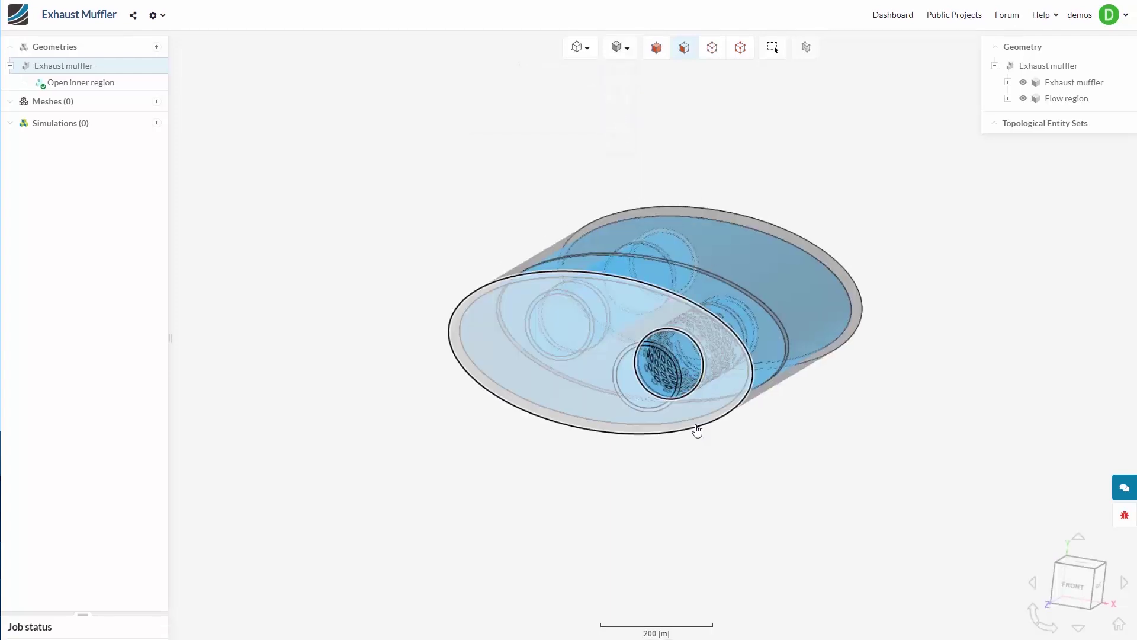
Add an Open inner region operation to the Exhaust muffler and assign the ring-shaped end faces of both pipes as boundary faces.
right_click(697, 431)
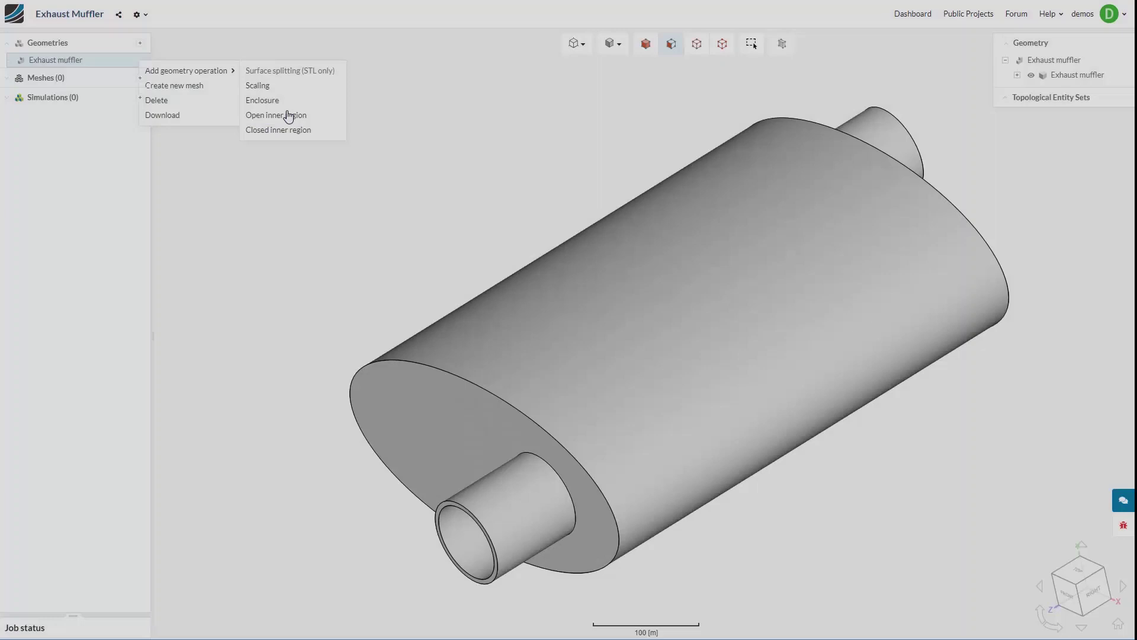
click(288, 114)
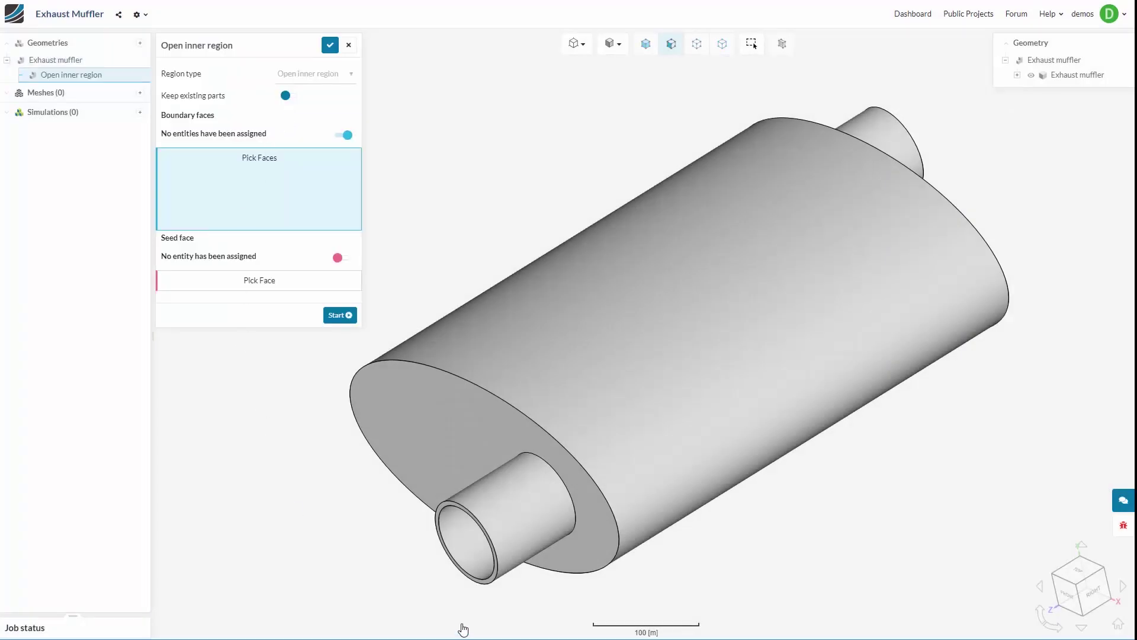
click(483, 584)
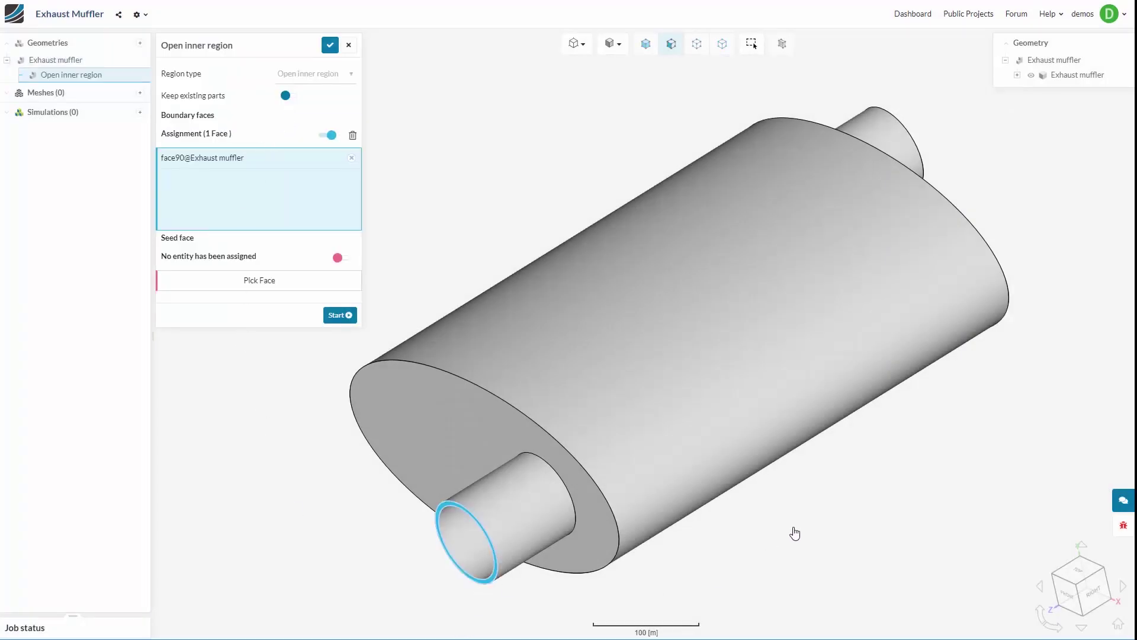
drag(905, 483, 627, 479)
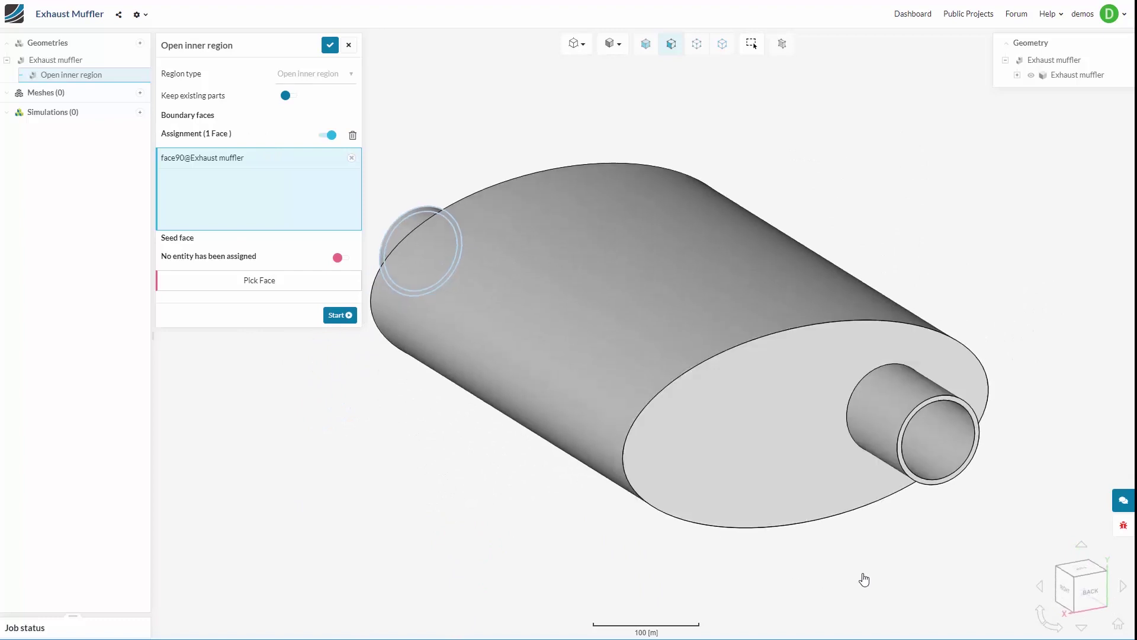
click(928, 486)
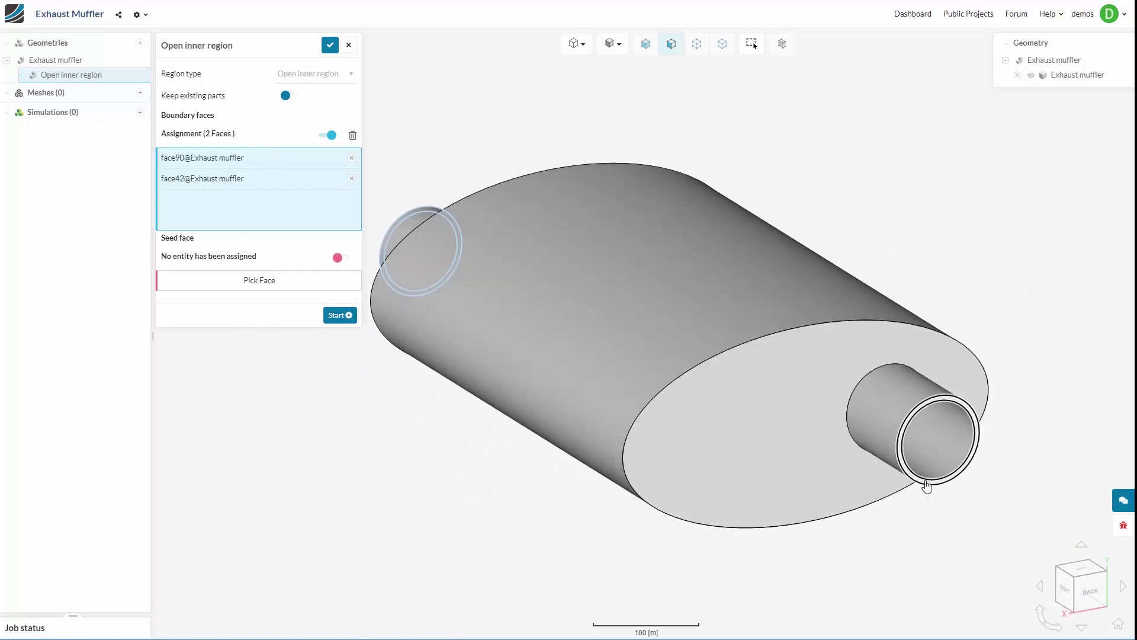
Assign the inner wall of the pipe as the seed face and start the Open inner region operation.
click(229, 286)
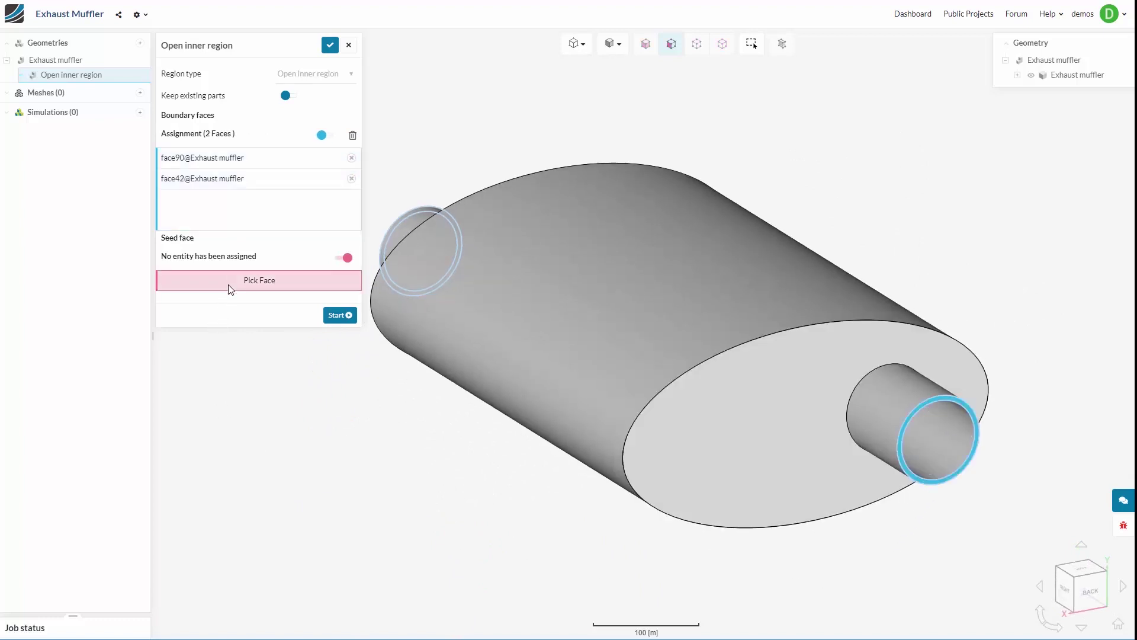
click(928, 466)
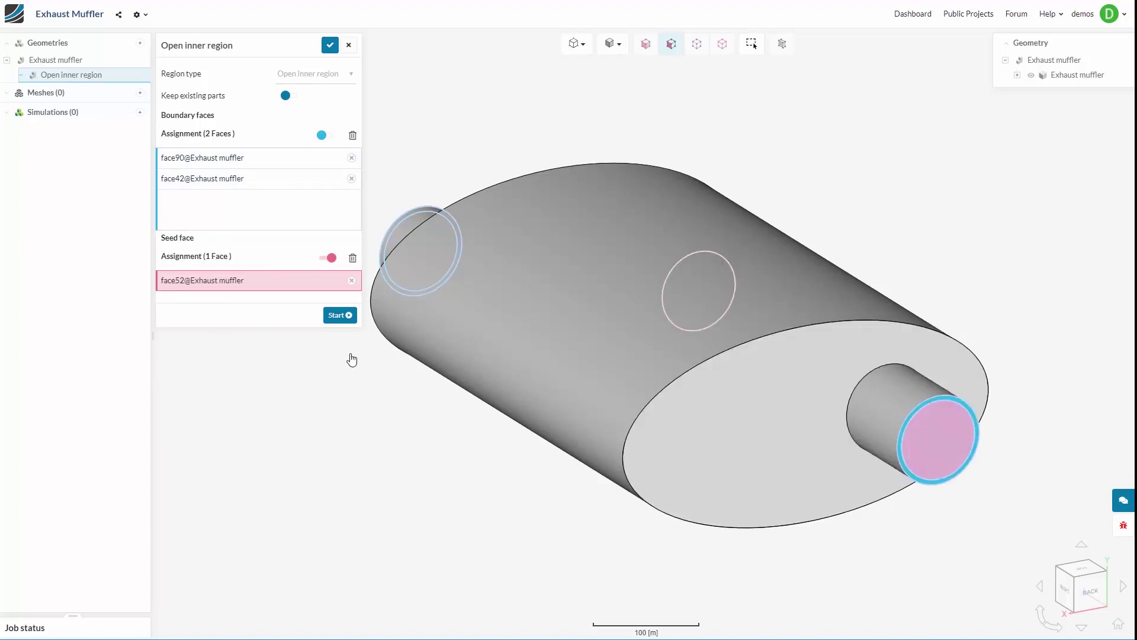
click(342, 316)
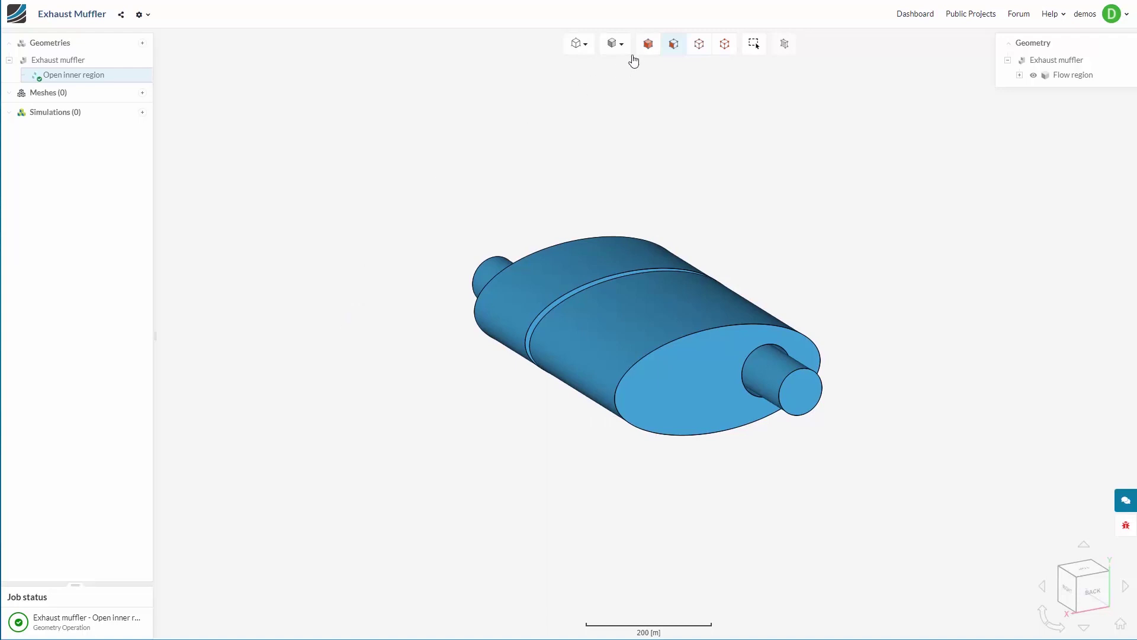
Display the extracted flow region as translucent surfaces with wireframe to inspect its internal passages.
click(615, 44)
click(614, 103)
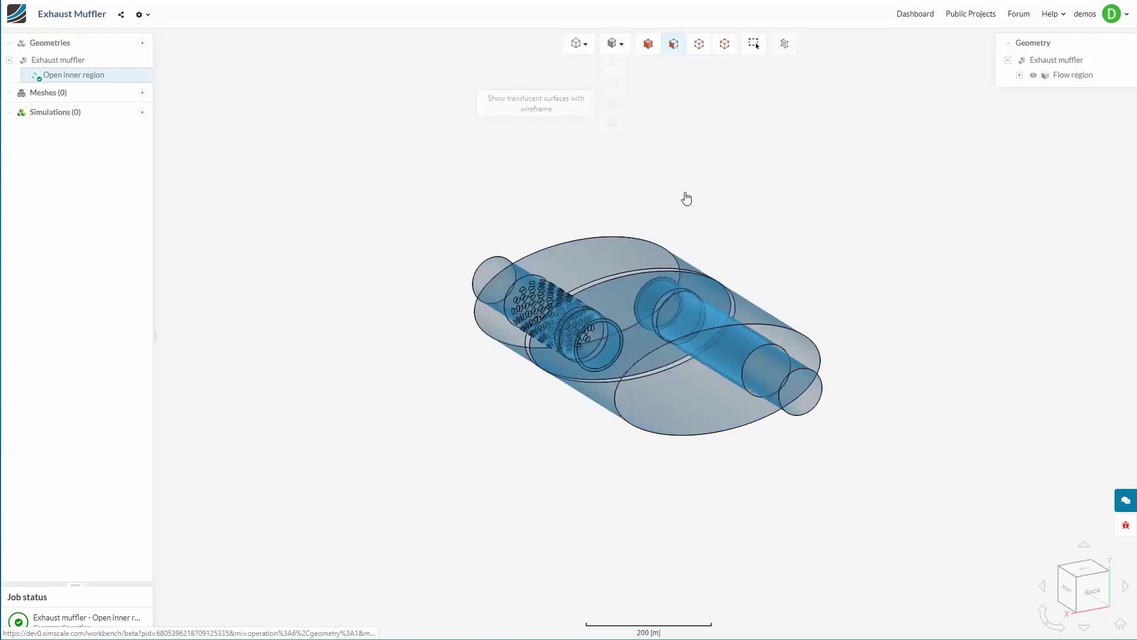
scroll(719, 216, up, 3)
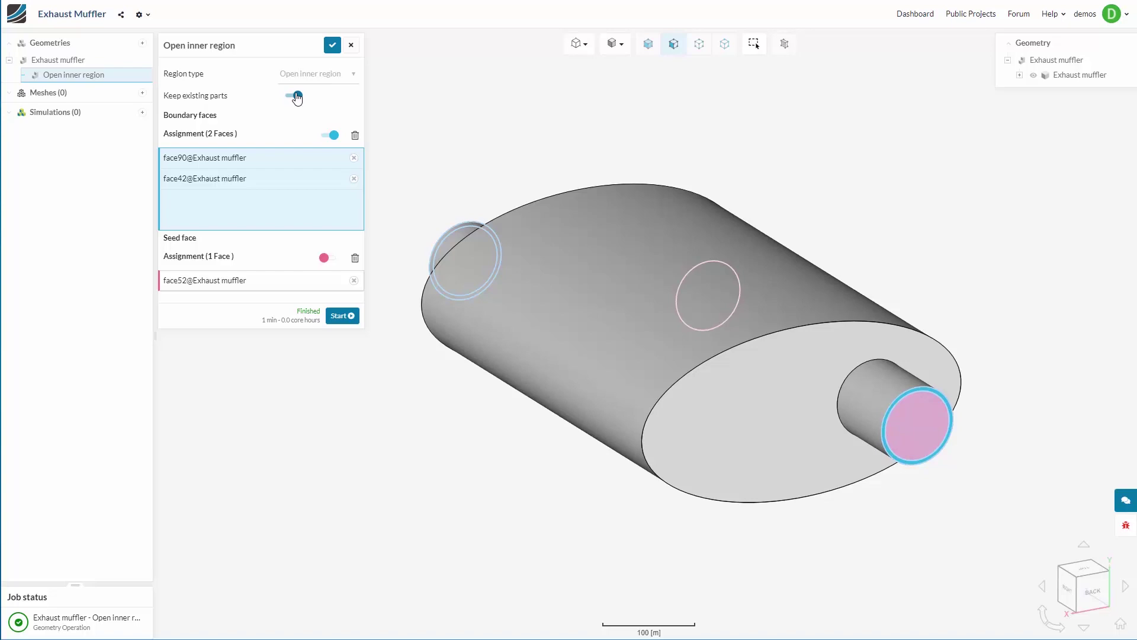
Rerun the Open inner region operation with Keep existing parts enabled, and hide the Exhaust muffler part.
click(350, 318)
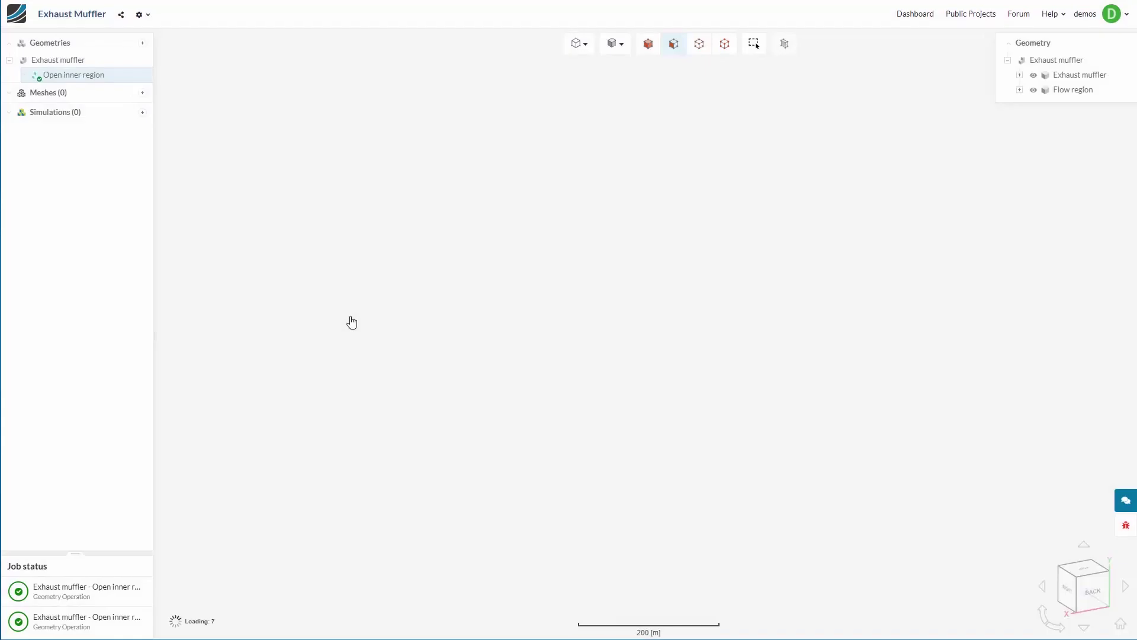
right_click(570, 303)
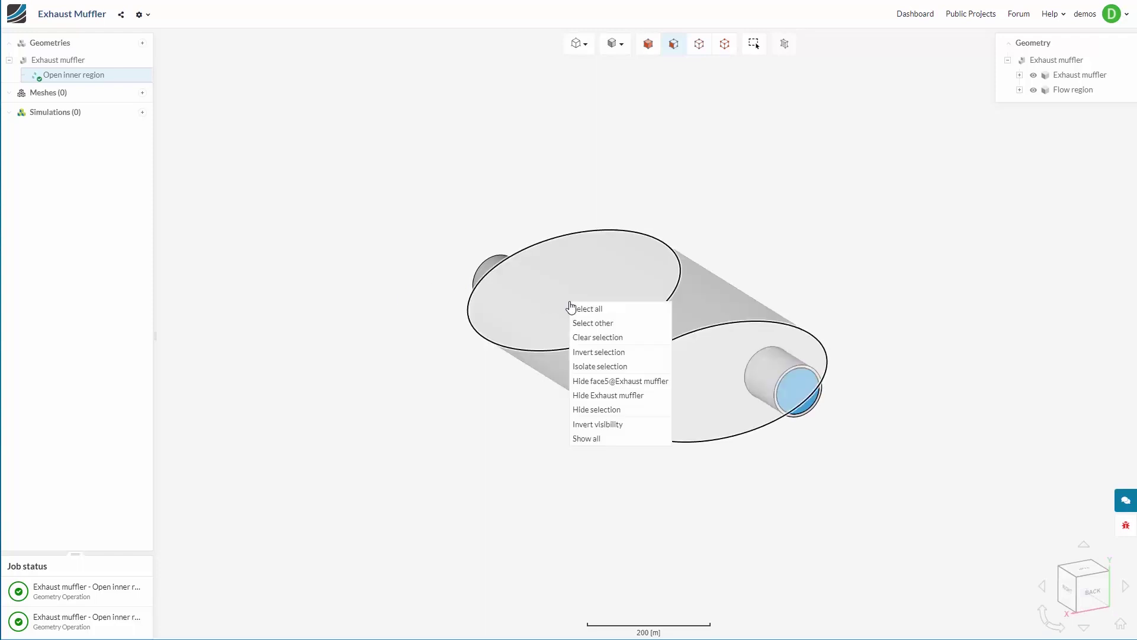
click(600, 402)
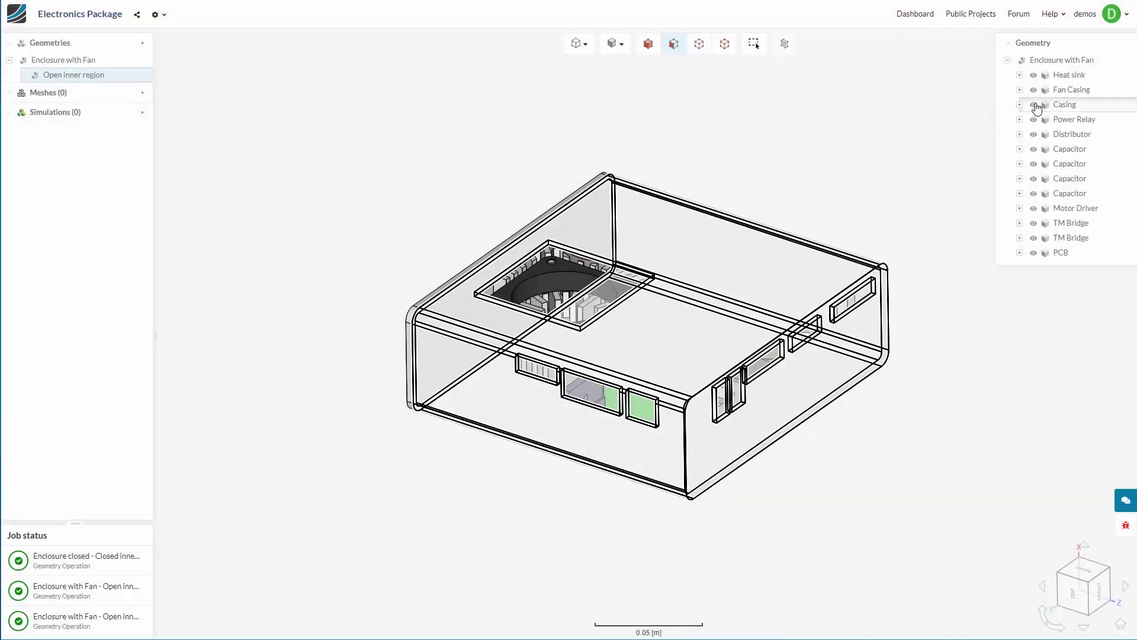
Temporarily hide the Casing of the Enclosure with Fan geometry to view the components inside, and show it again.
click(1035, 105)
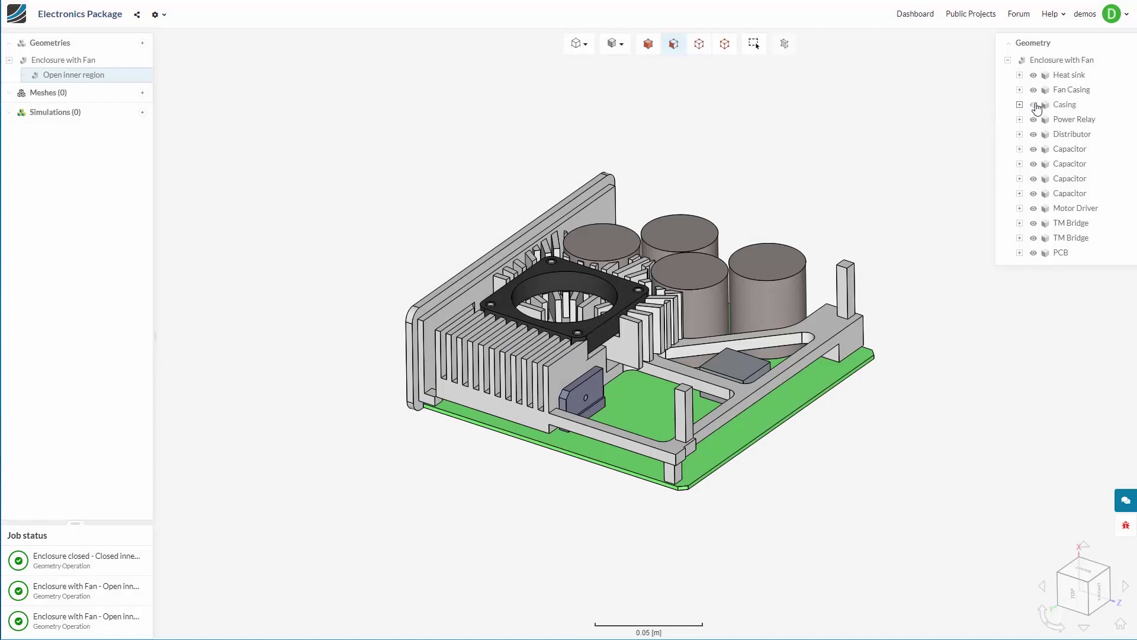
click(1034, 105)
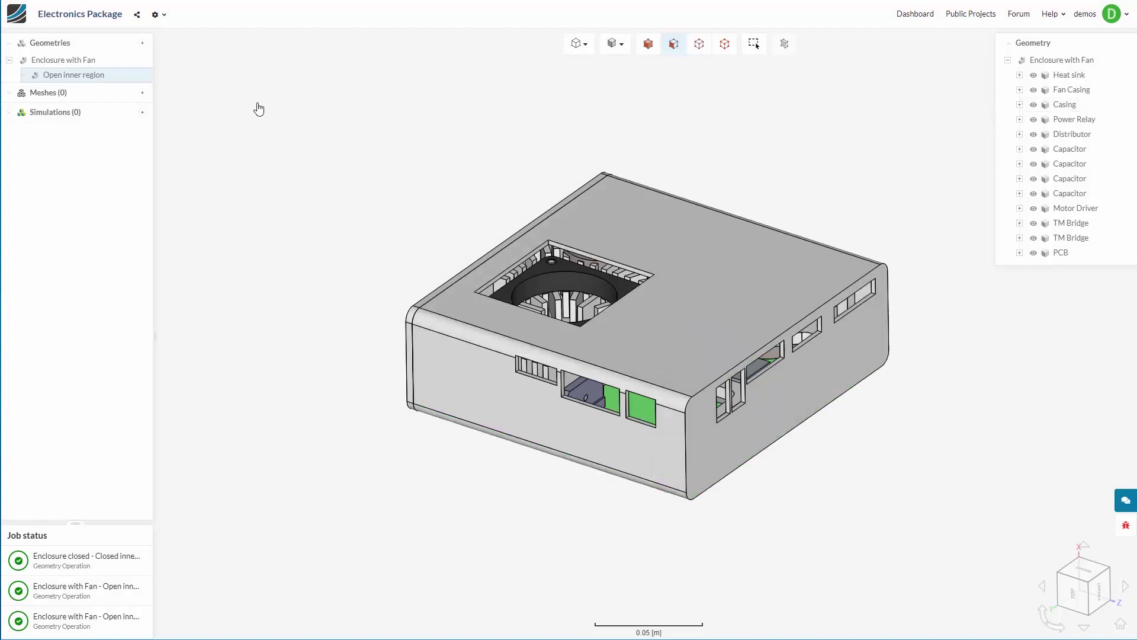
In the enclosure's Open inner region operation, assign the casing's four outer faces around the openings as boundary faces and an interior face as seed face.
click(106, 76)
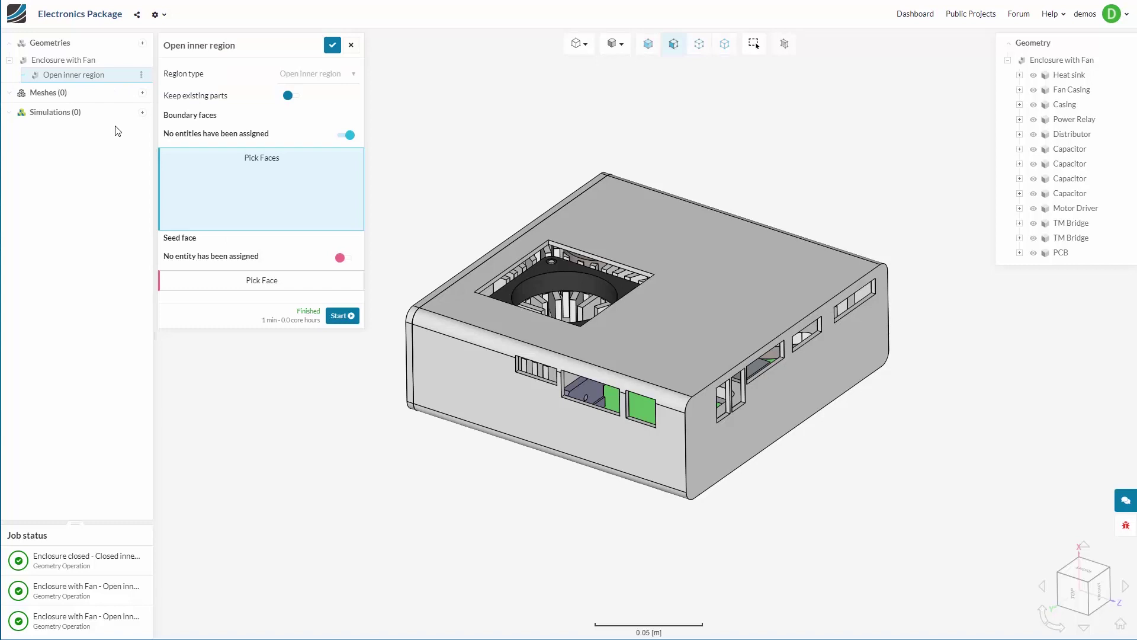
click(554, 427)
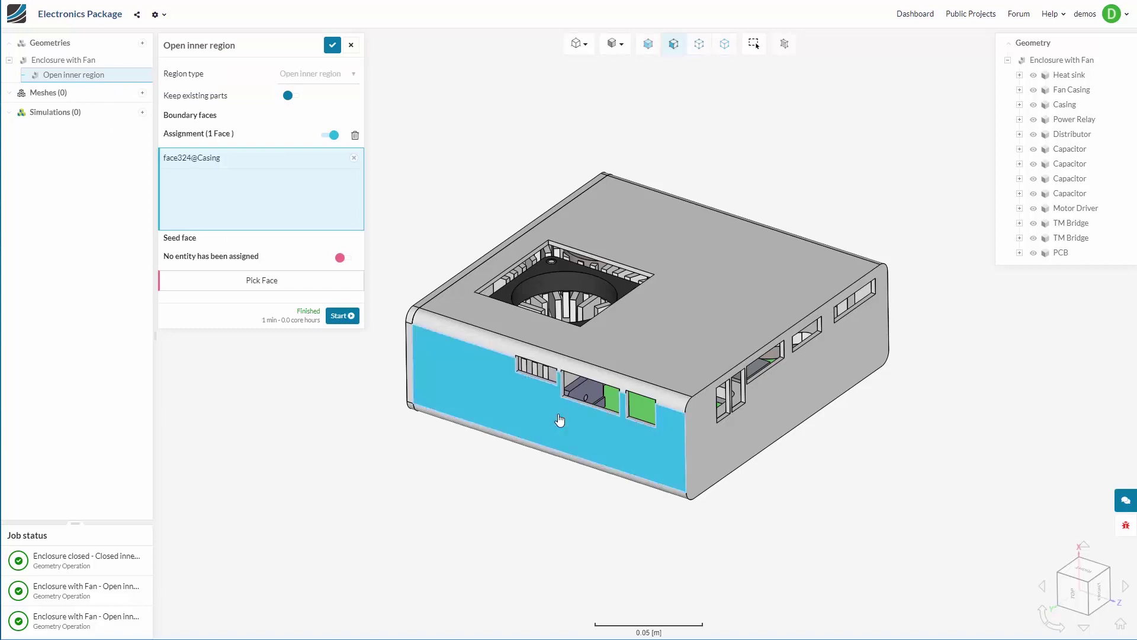
click(616, 382)
click(635, 356)
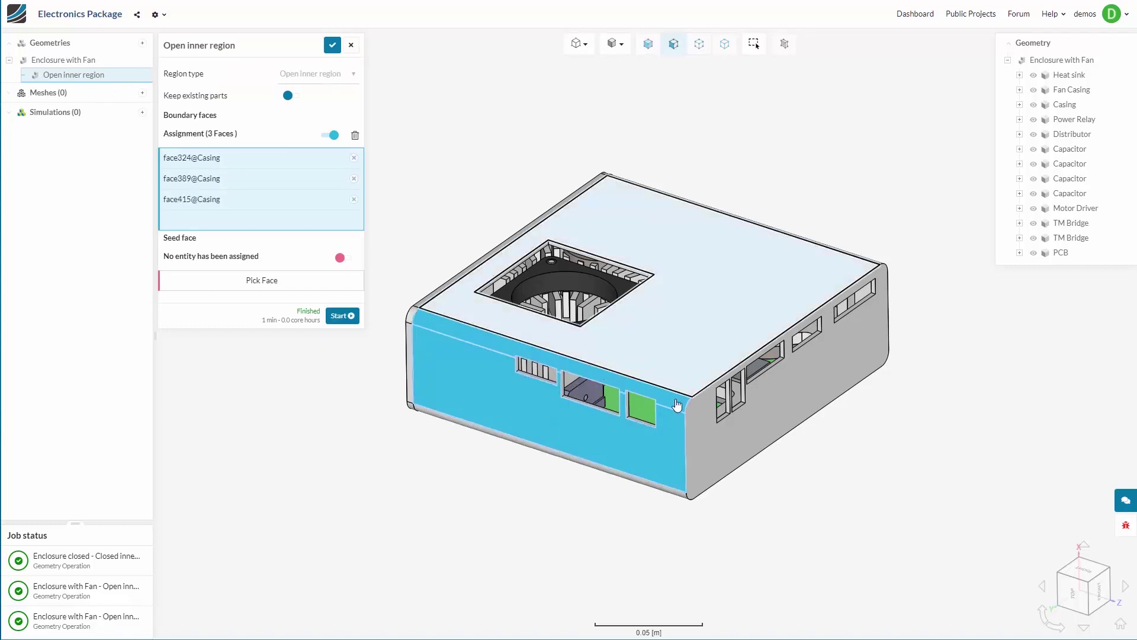
click(695, 441)
click(185, 280)
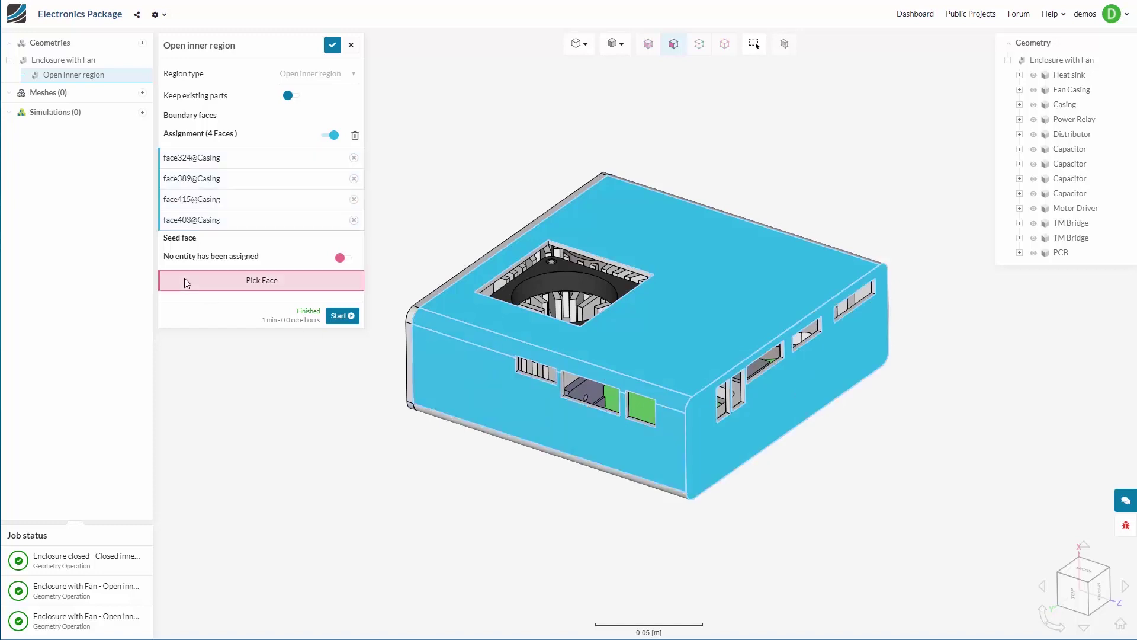
click(579, 406)
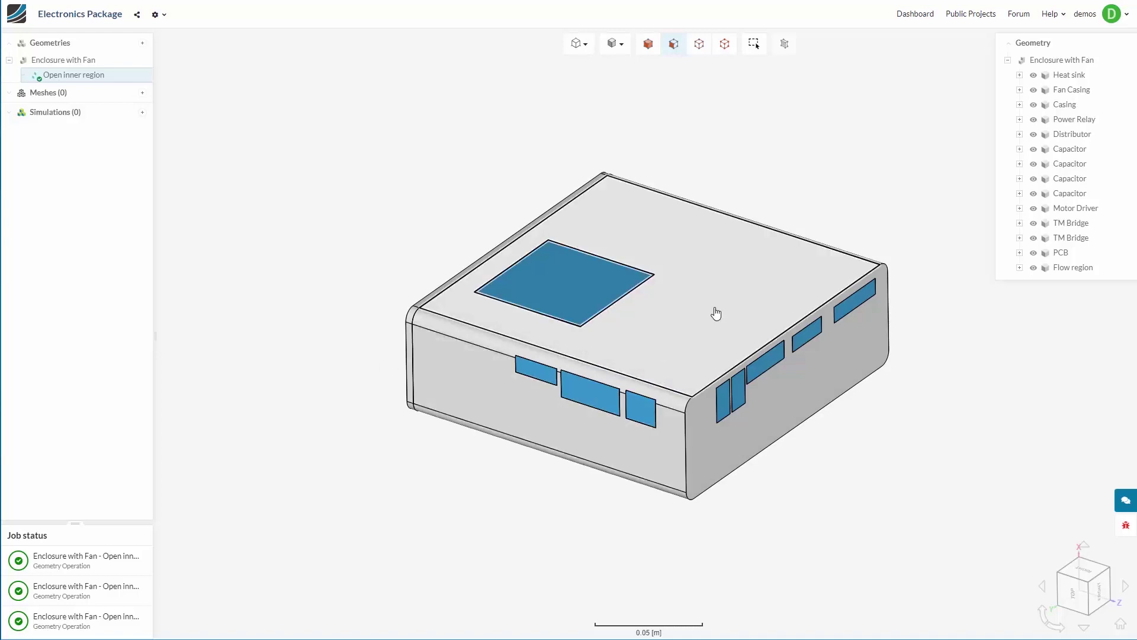
Hide the Casing part and render the remaining electronics model with translucent surfaces and wireframe to inspect the flow region.
right_click(716, 311)
click(743, 403)
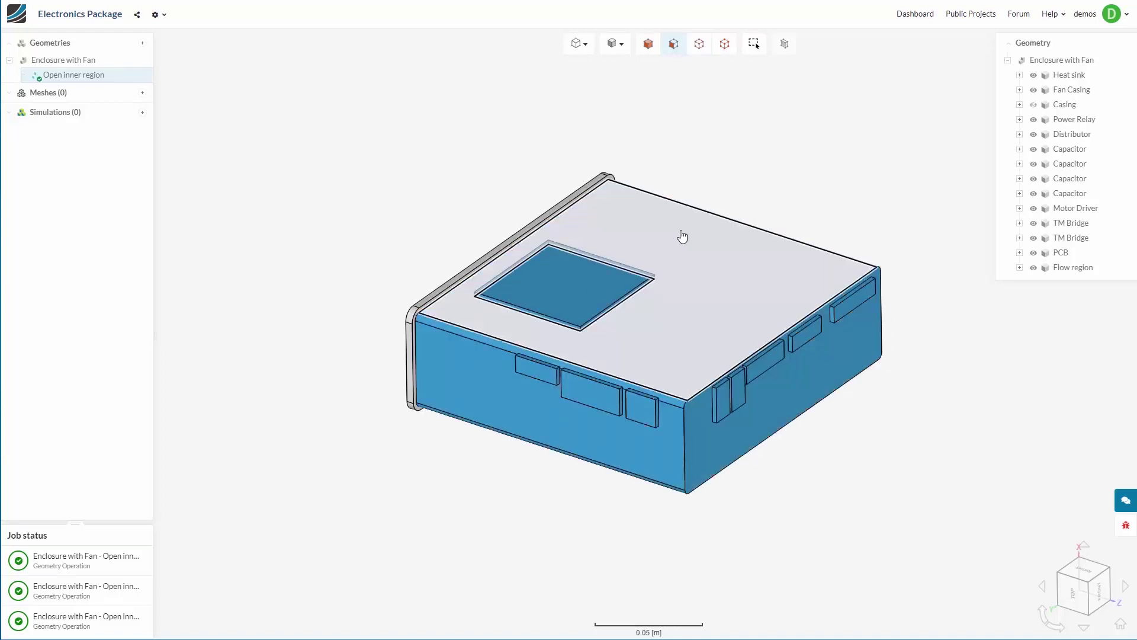
mouse_move(614, 49)
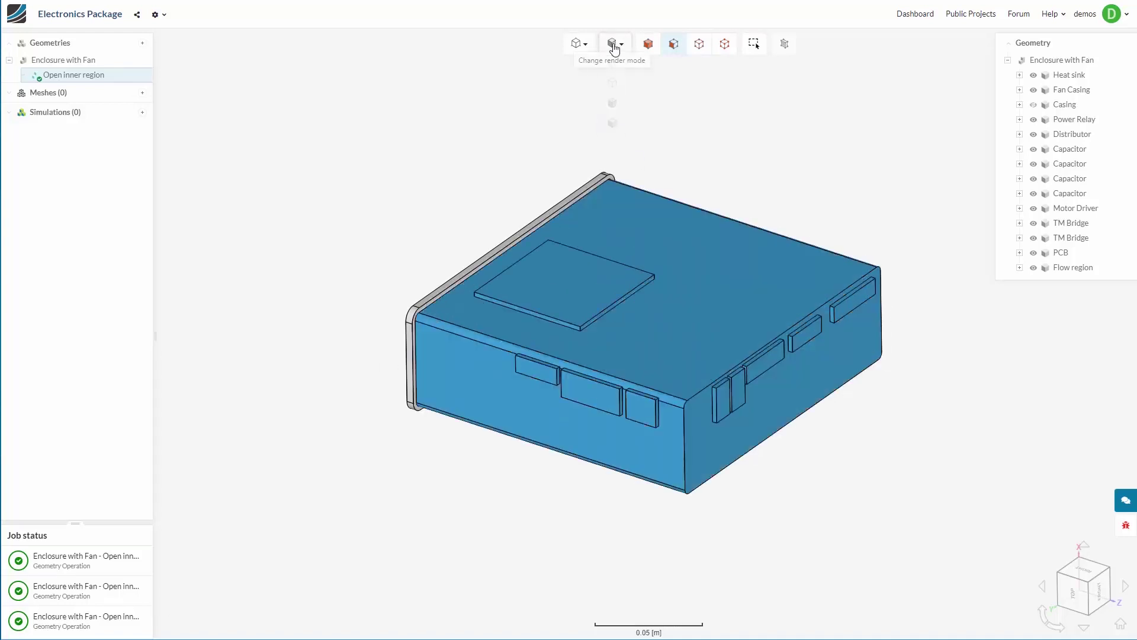
click(621, 107)
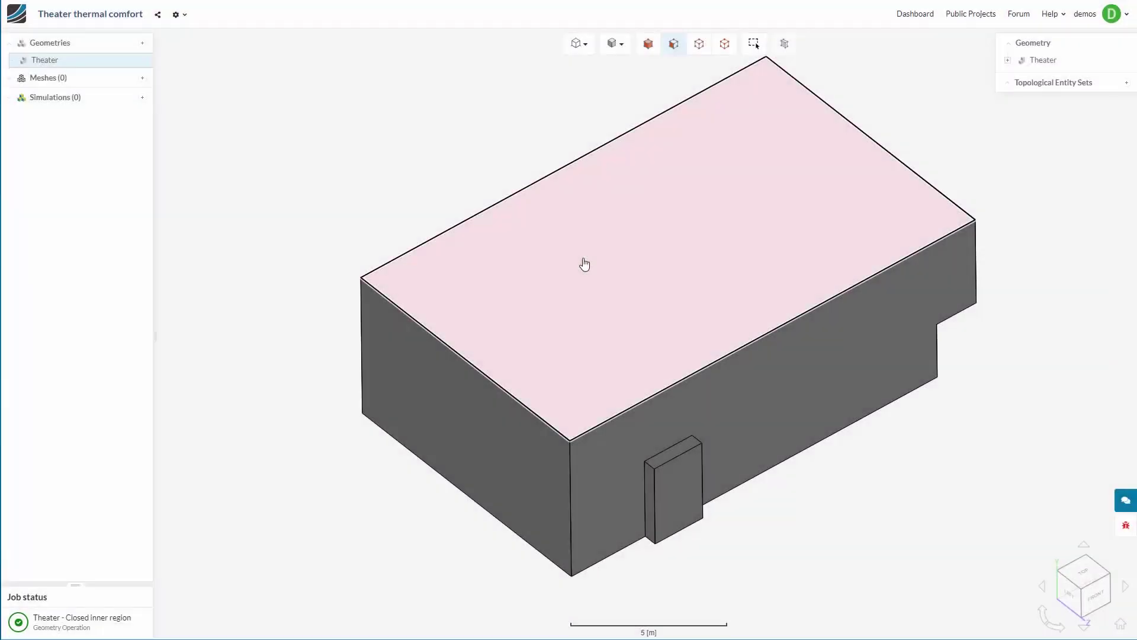
Hide the theater's outer roof and inner ceiling faces, and inspect the seats and occupants inside.
right_click(584, 261)
click(611, 366)
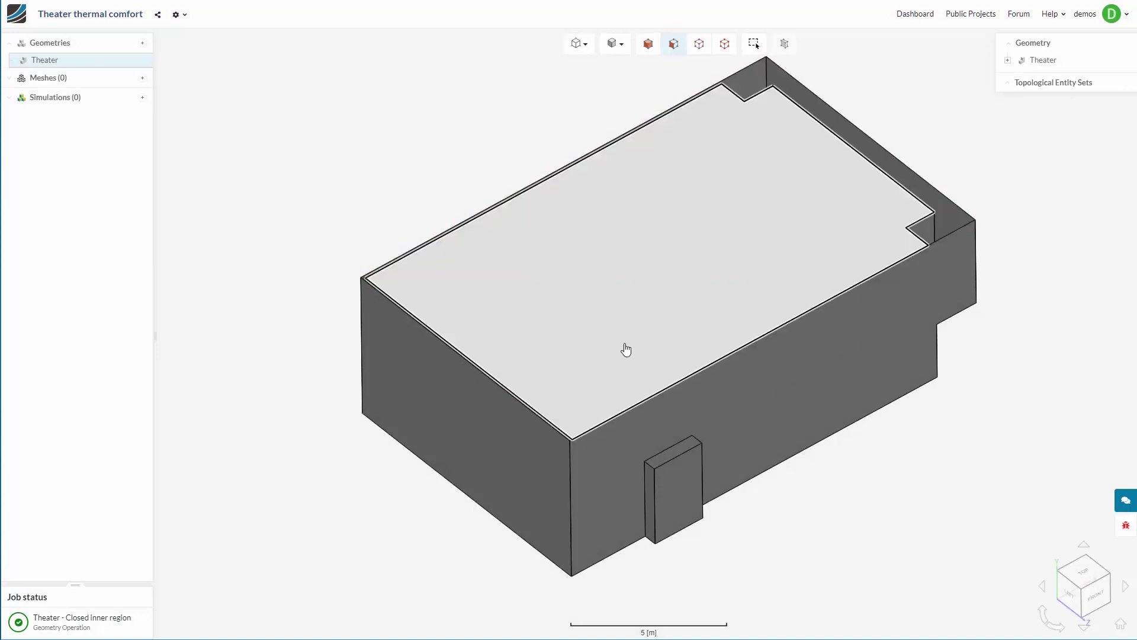
right_click(625, 348)
click(646, 422)
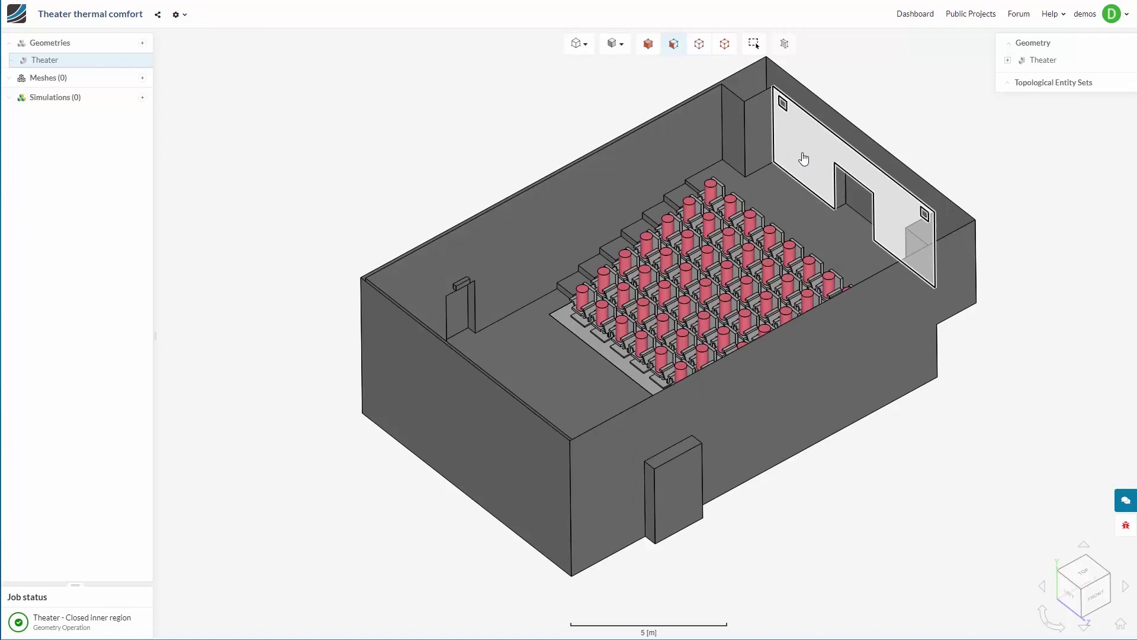
drag(600, 290, 576, 372)
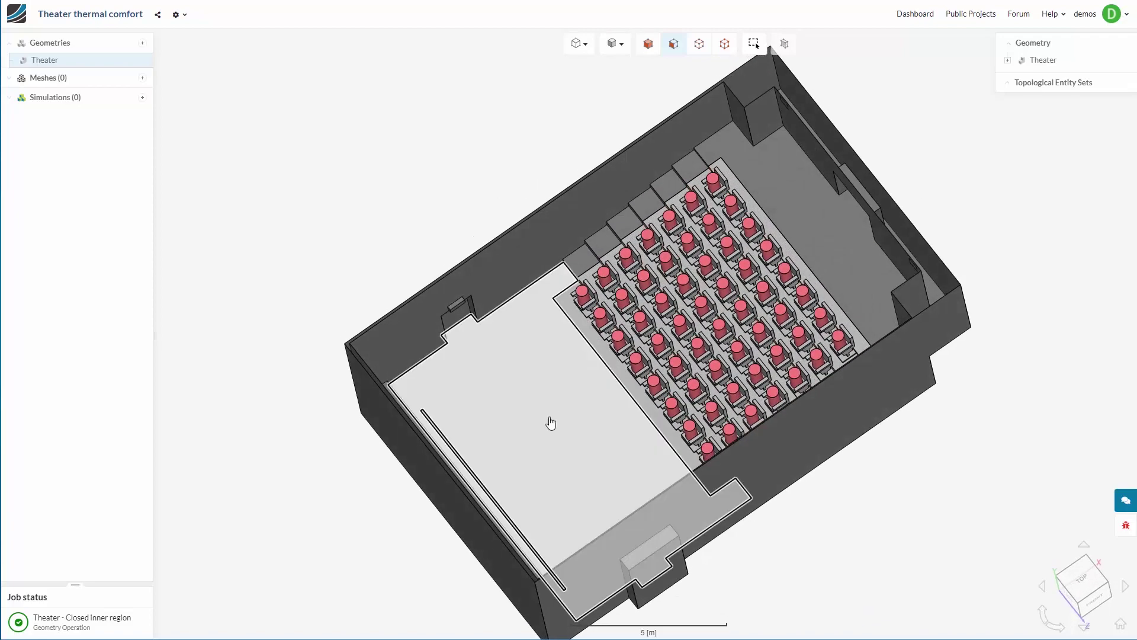
scroll(610, 325, up, 10)
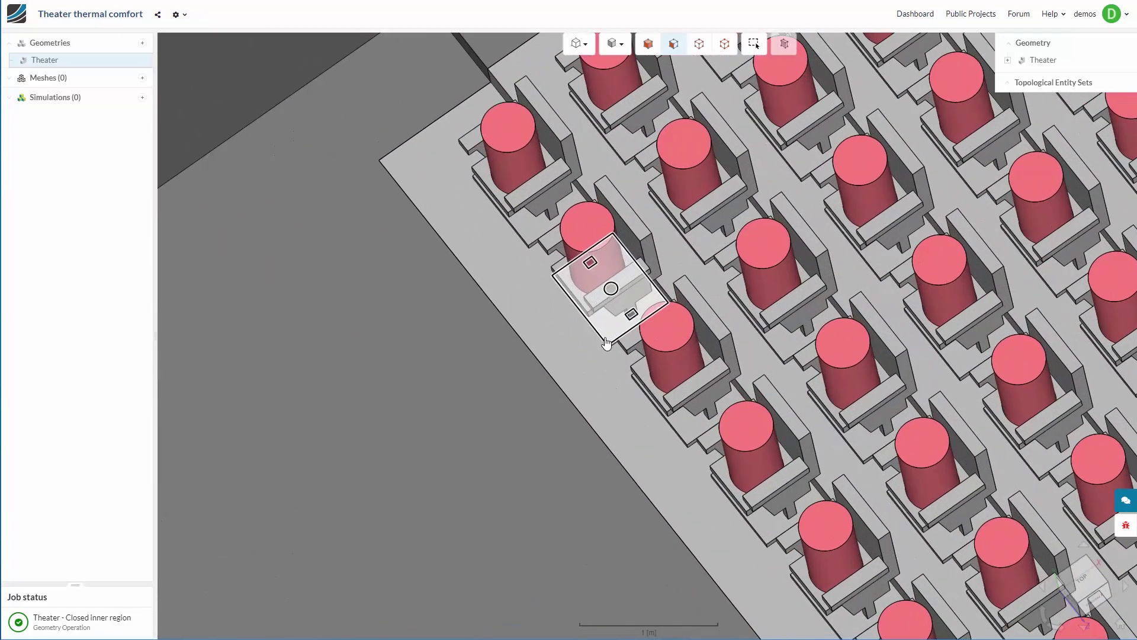
drag(619, 320, 642, 272)
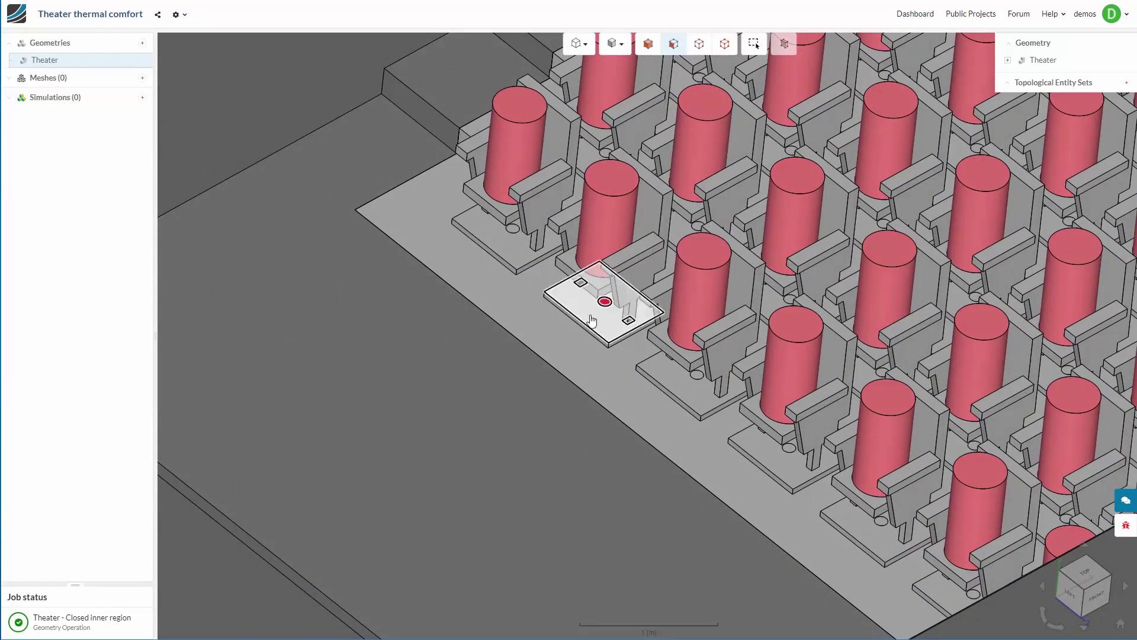
scroll(585, 411, down, 10)
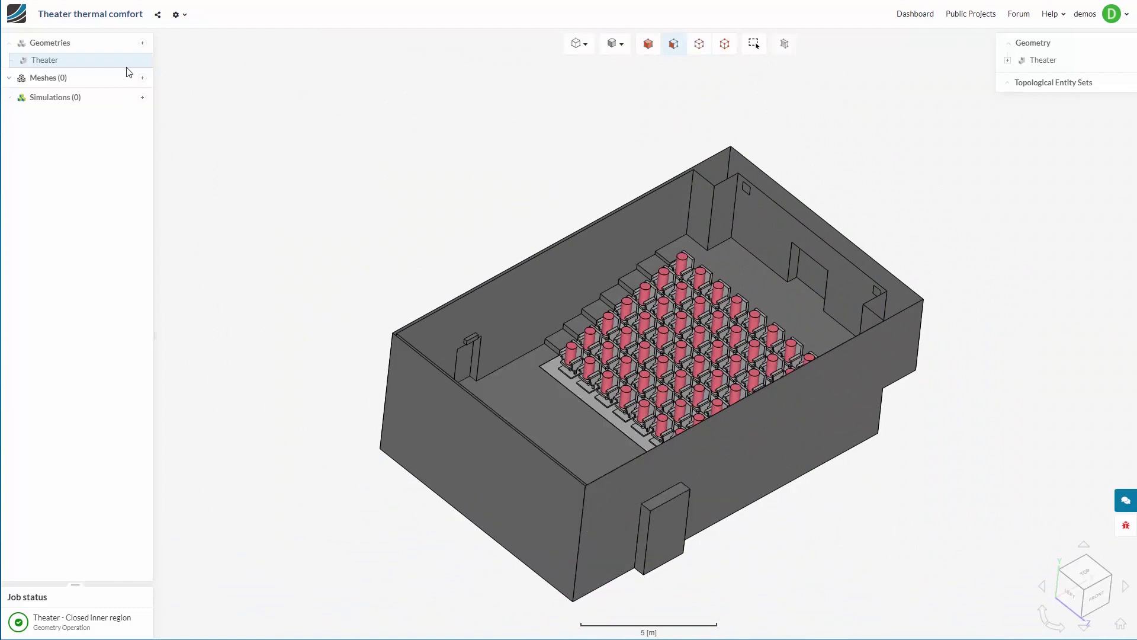
Add a Closed inner region operation to the Theater geometry.
right_click(146, 63)
mouse_move(156, 70)
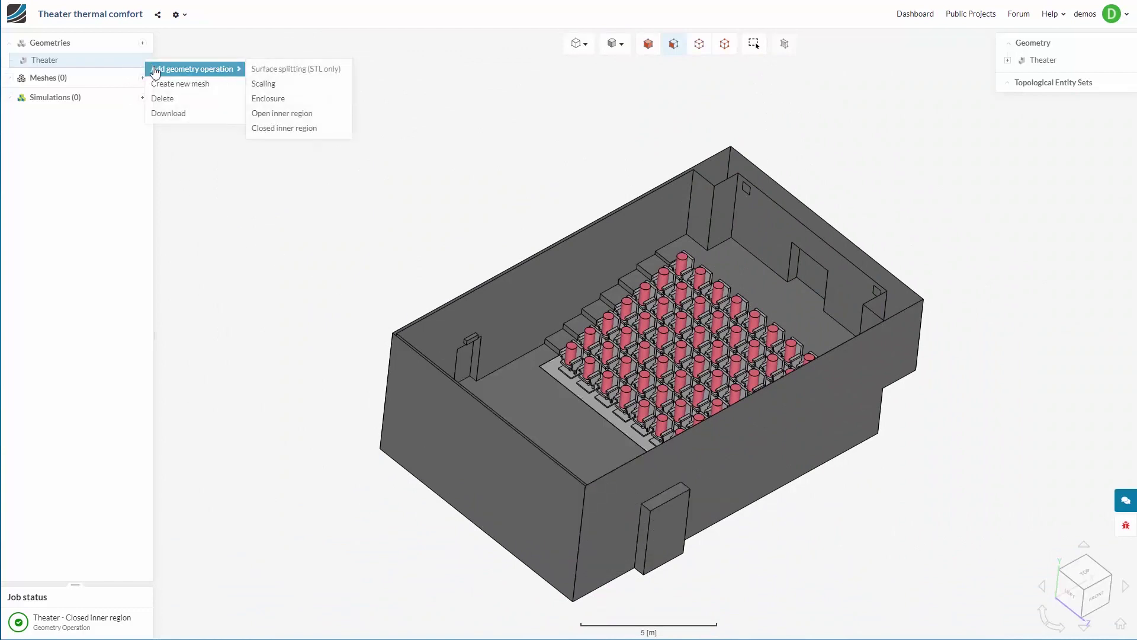
click(294, 129)
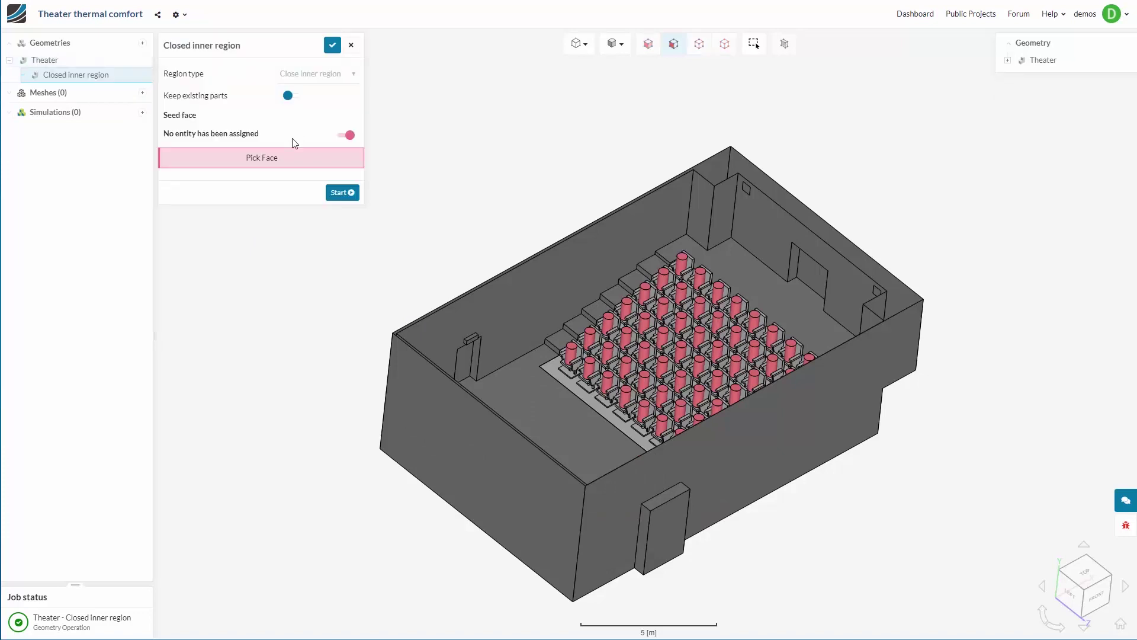
Assign the floor face in front of the seats as seed face and run the theater's Closed inner region operation.
click(520, 409)
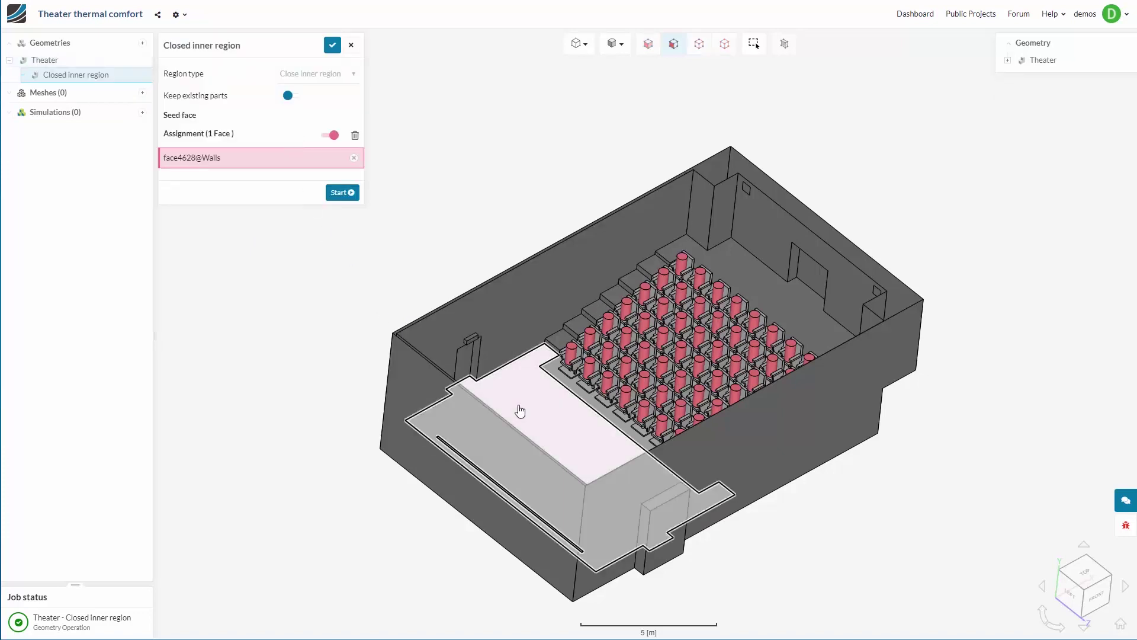
click(343, 194)
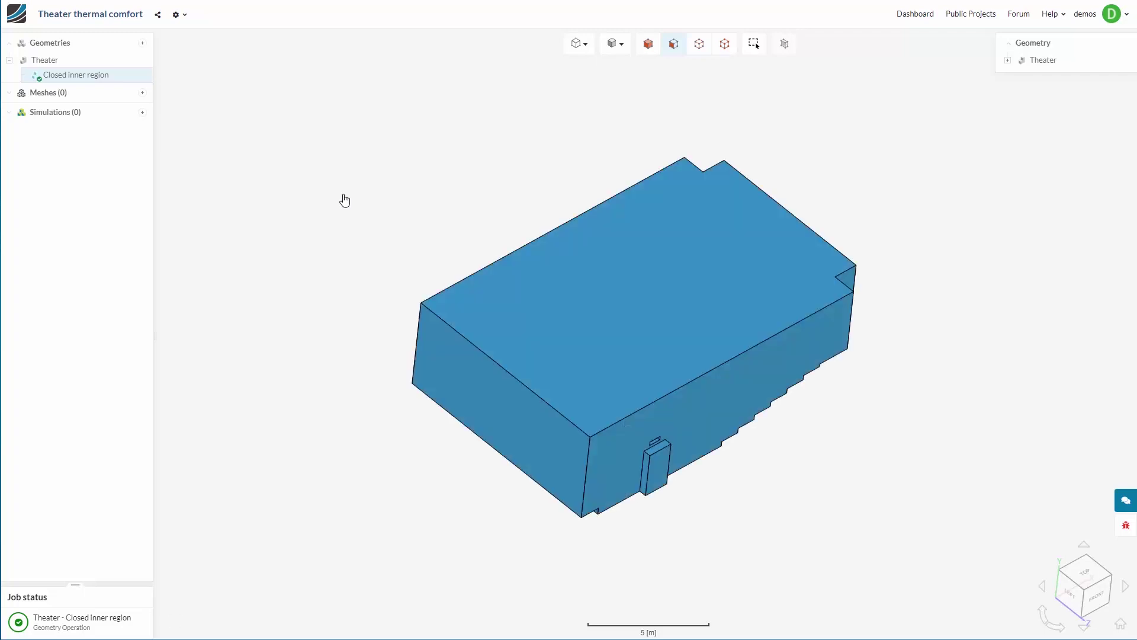
Render the theater's flow region with translucent surfaces and wireframe, hide its top face, and inspect the cavities around the seats and occupants.
click(615, 43)
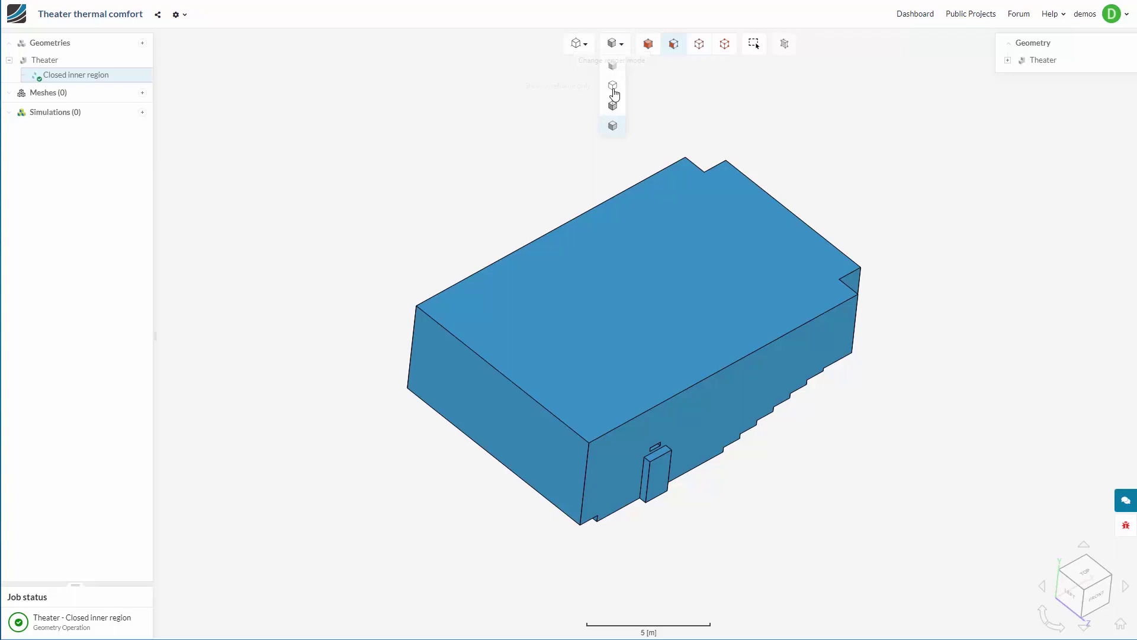
click(613, 108)
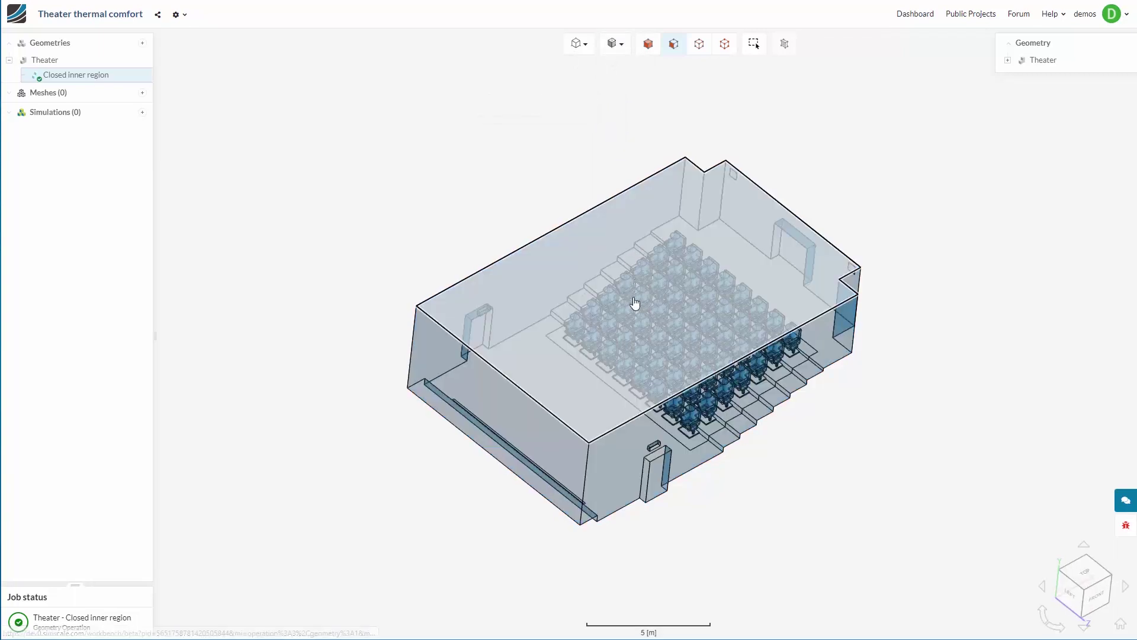
right_click(634, 344)
click(681, 433)
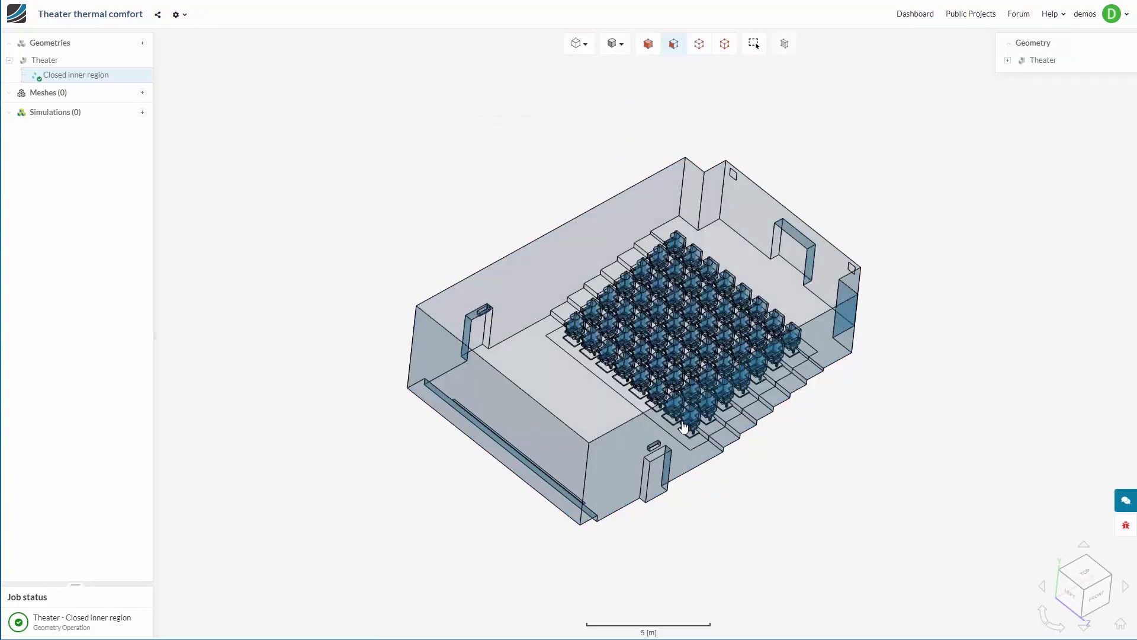
scroll(588, 379, up, 1)
scroll(588, 379, up, 2)
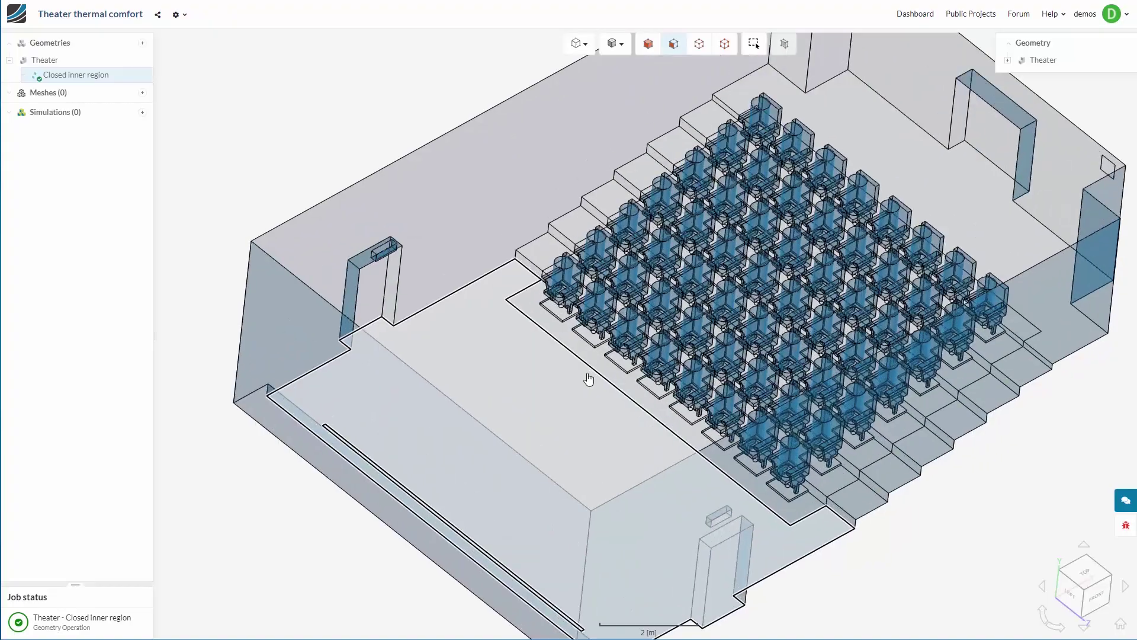
scroll(588, 379, up, 4)
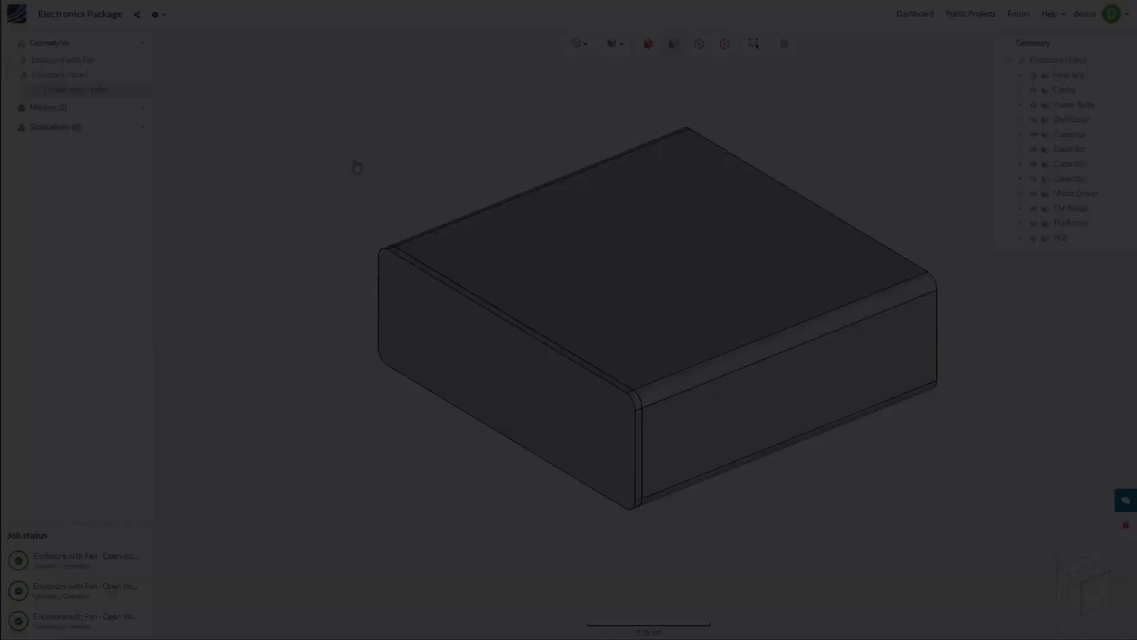
Render the Enclosure closed model of the Electronics Package project with translucent surfaces and wireframe to expose the components inside the casing.
drag(341, 177, 281, 155)
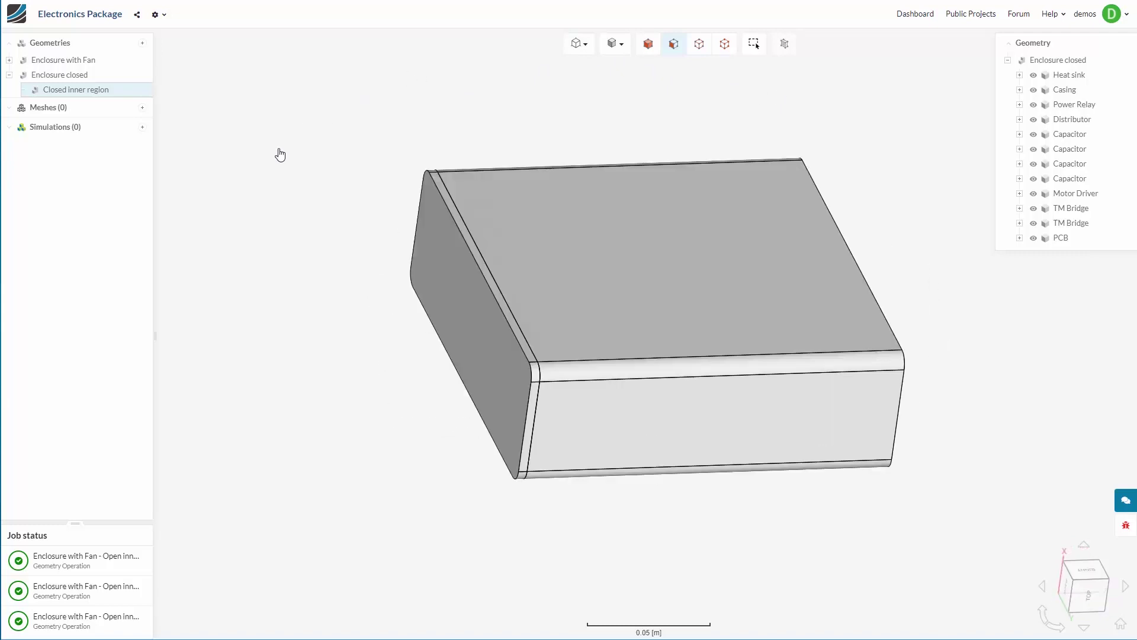
click(616, 45)
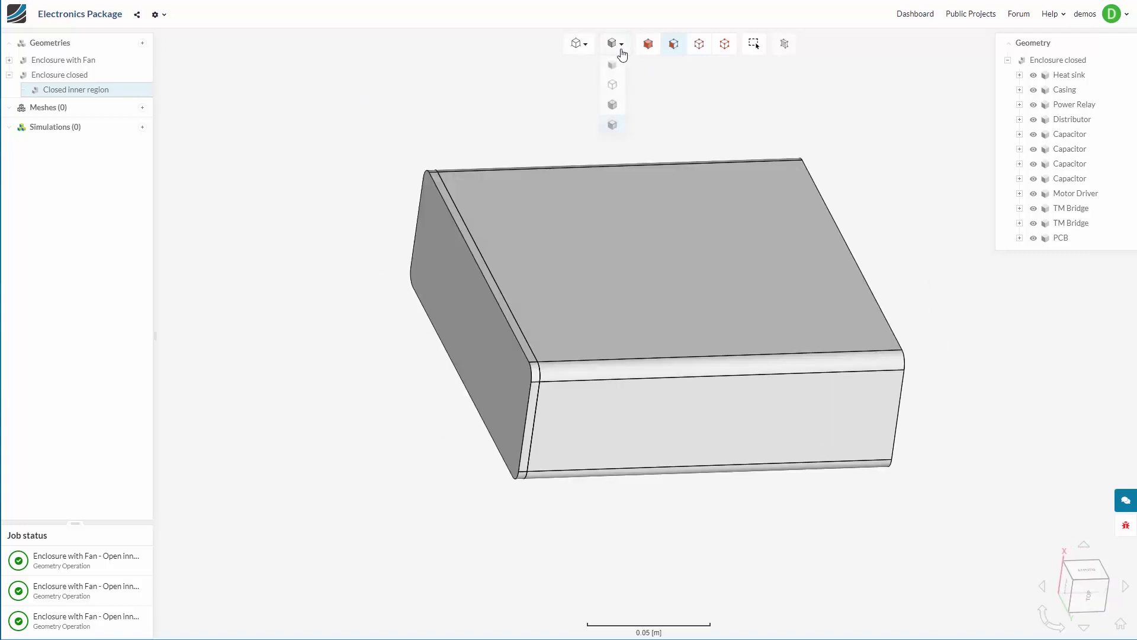
click(614, 106)
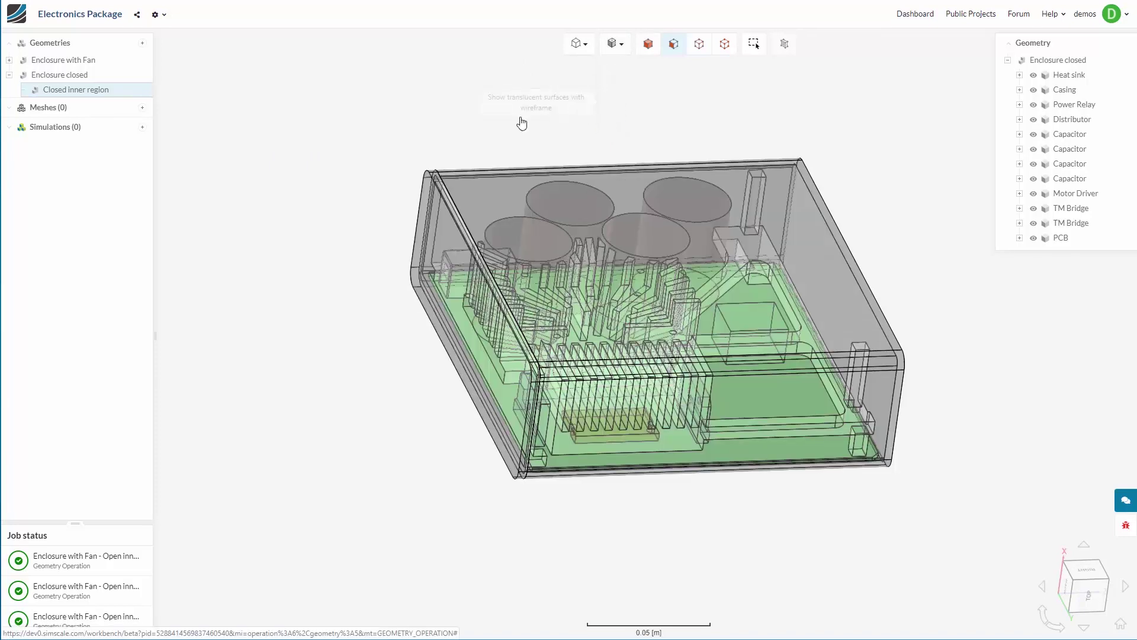
In Enclosure closed's Closed inner region operation, assign the PCB's large flat face beneath the casing as seed face and run the operation.
click(118, 93)
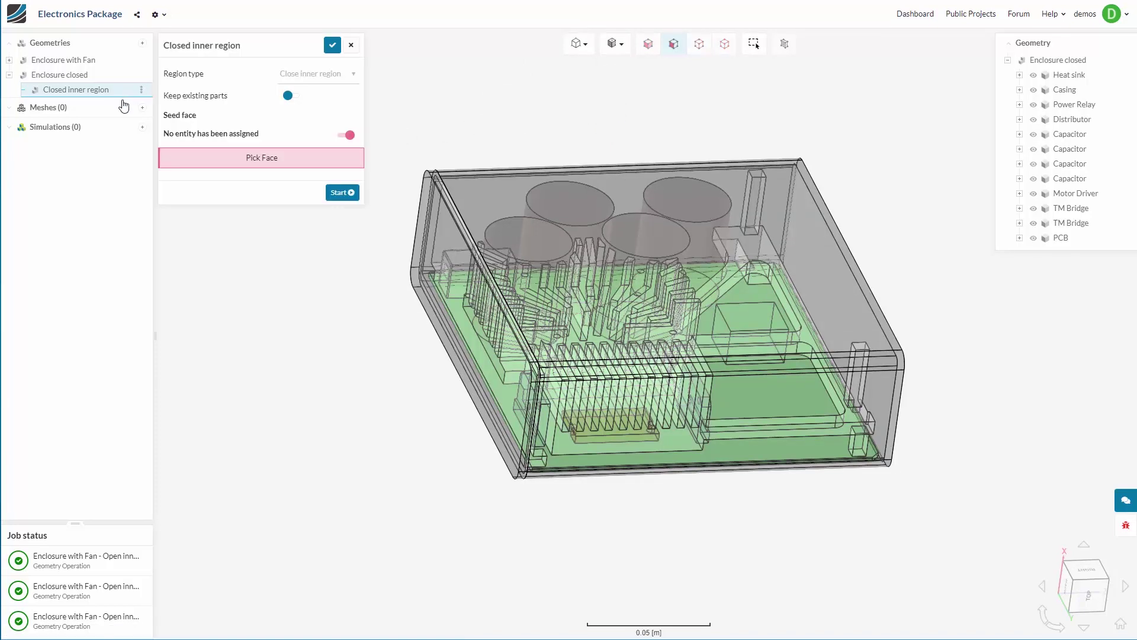
right_click(749, 410)
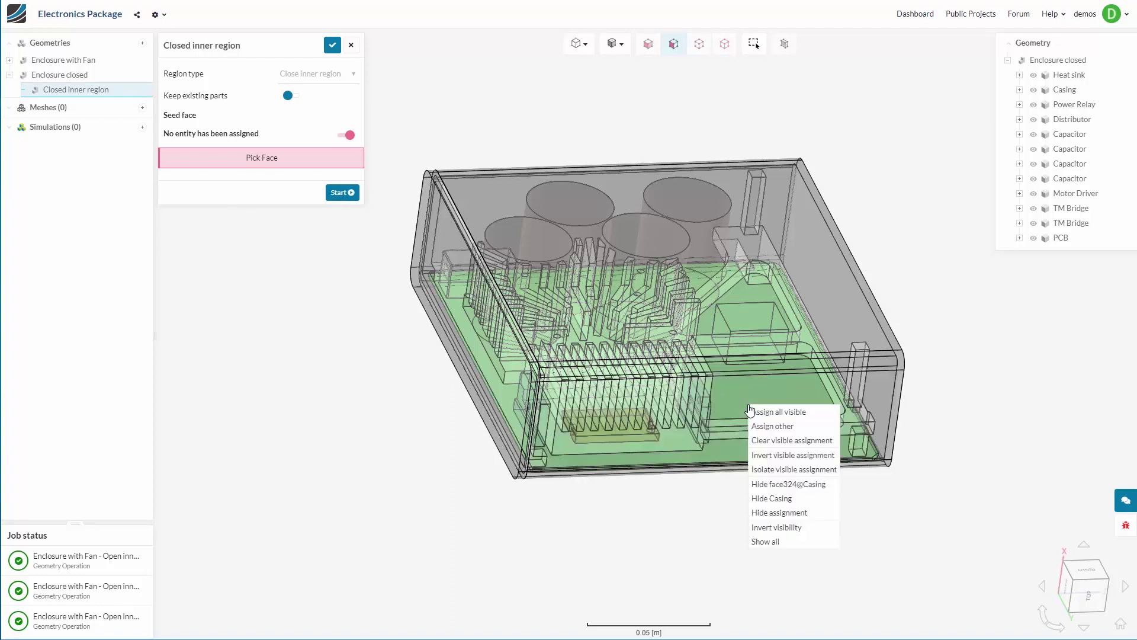
click(762, 426)
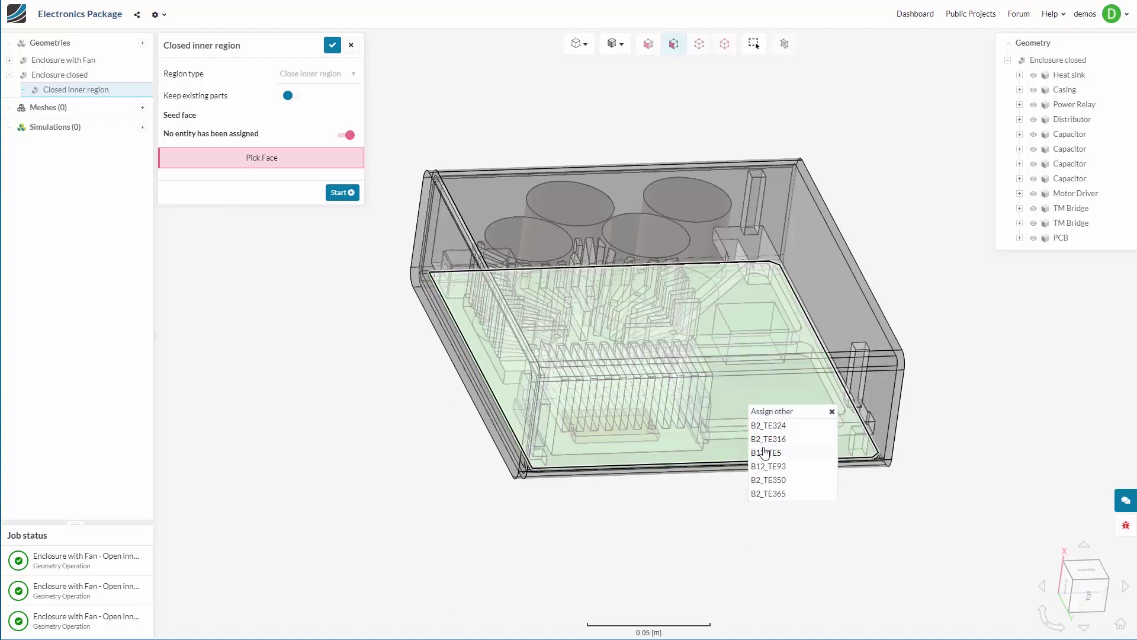
click(765, 454)
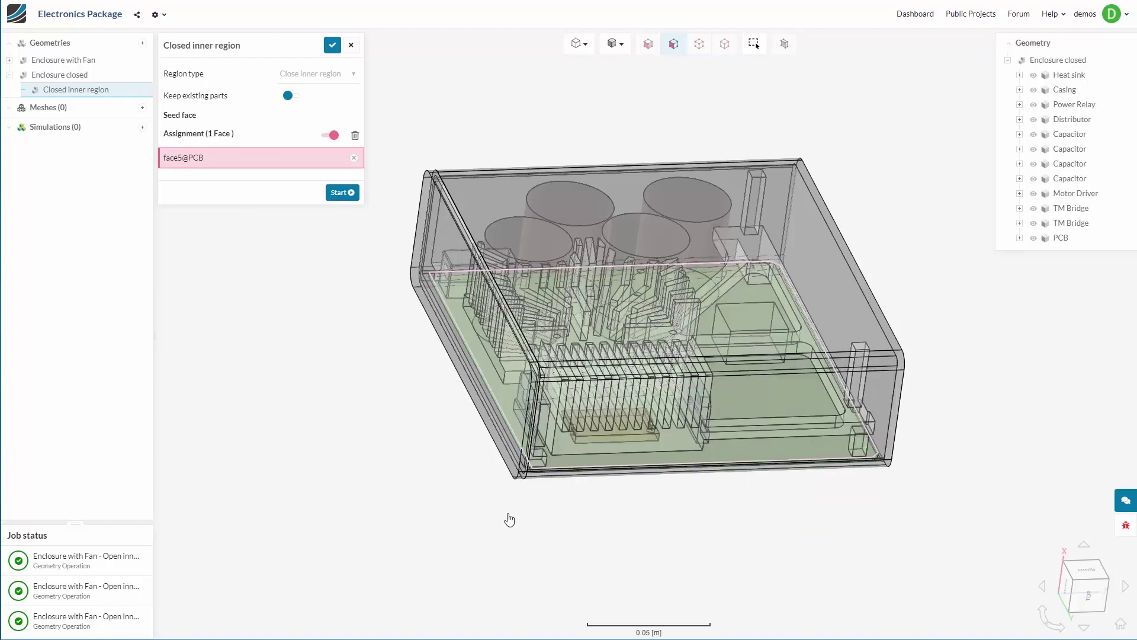
click(342, 193)
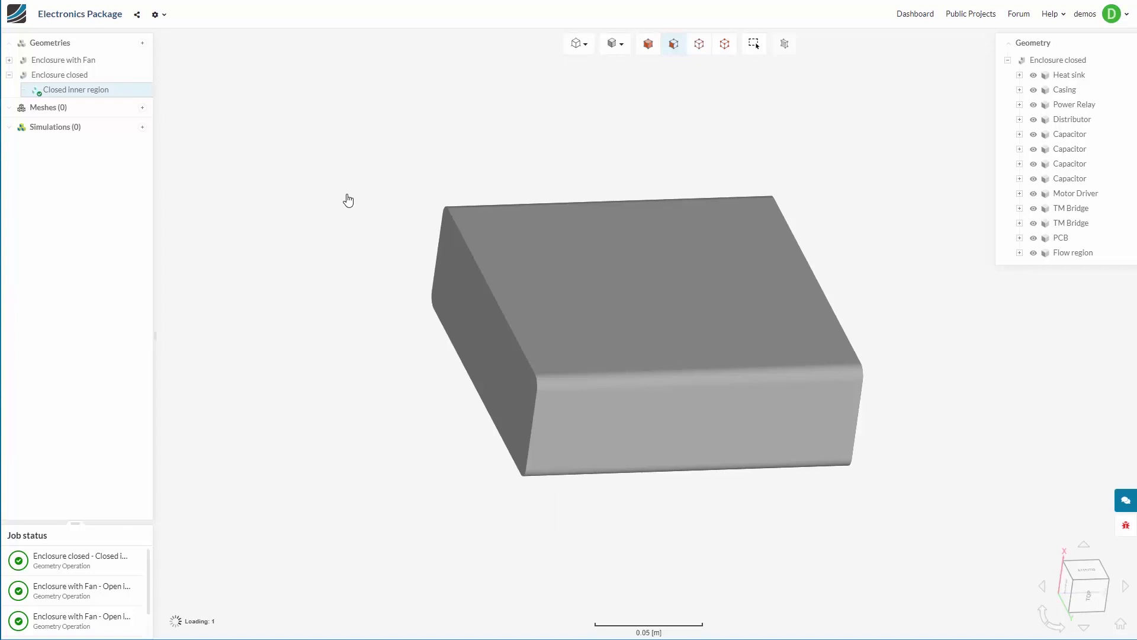
Hide the Casing part of Enclosure closed and render the model with translucent surfaces and wireframe to inspect the flow region.
right_click(599, 274)
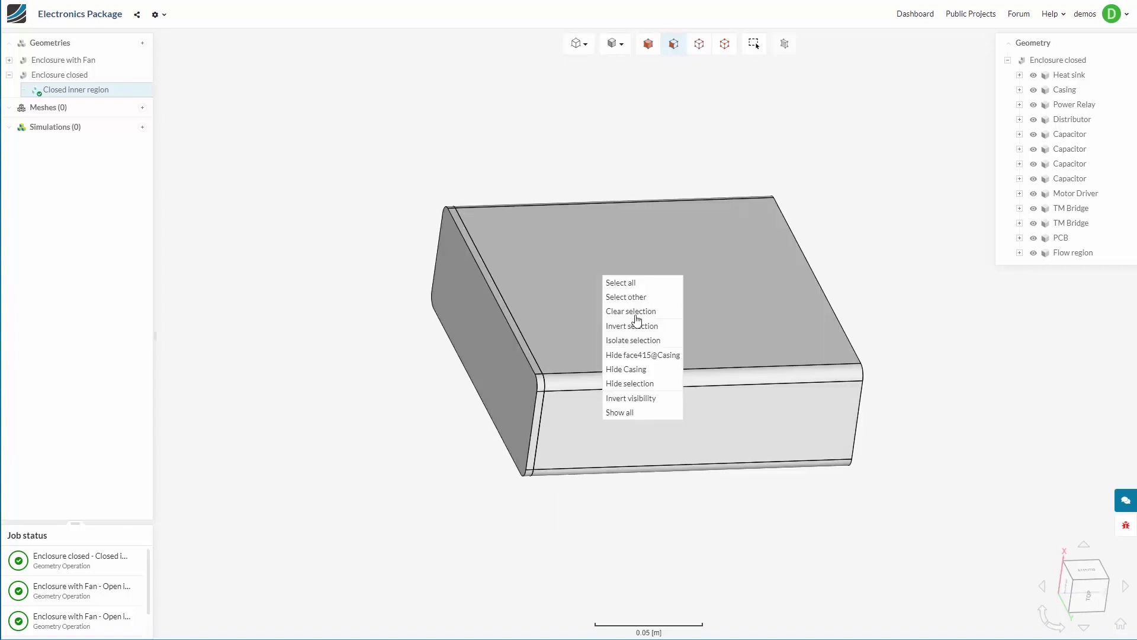
click(638, 374)
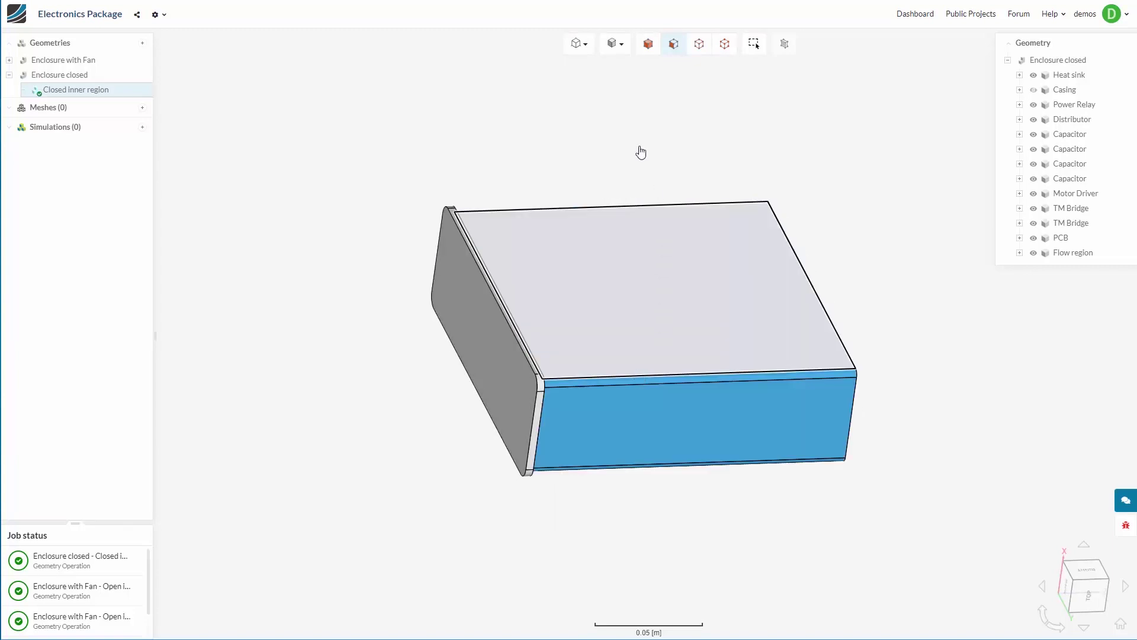
click(620, 47)
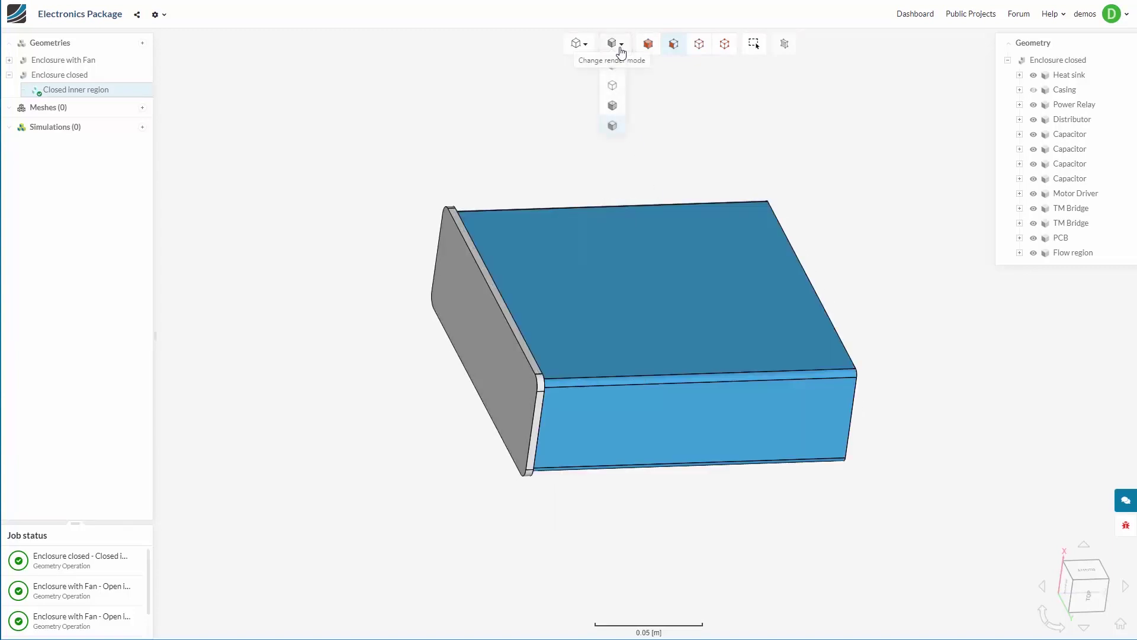
click(615, 106)
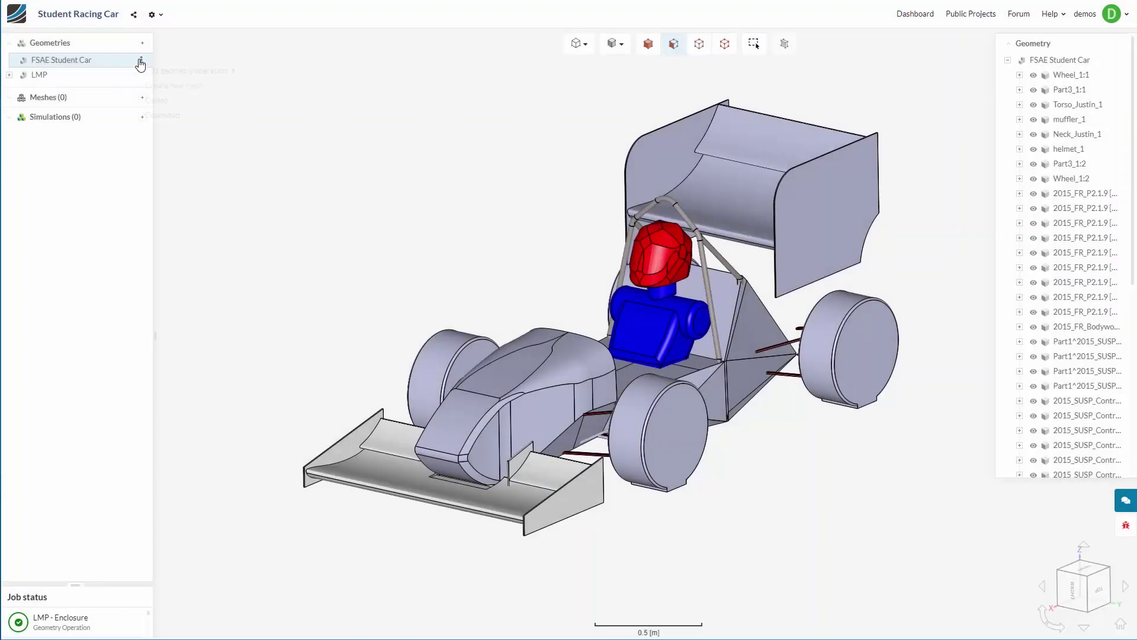
Add an Enclosure operation to the FSAE Student Car geometry in the Student Racing Car project.
right_click(139, 62)
mouse_move(178, 71)
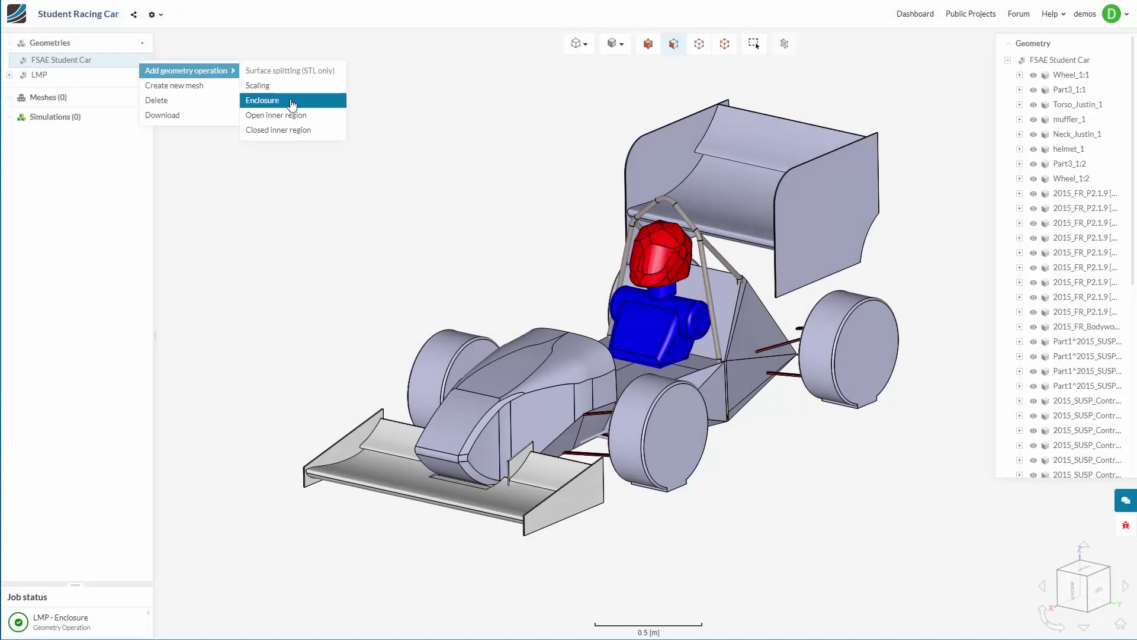
click(292, 103)
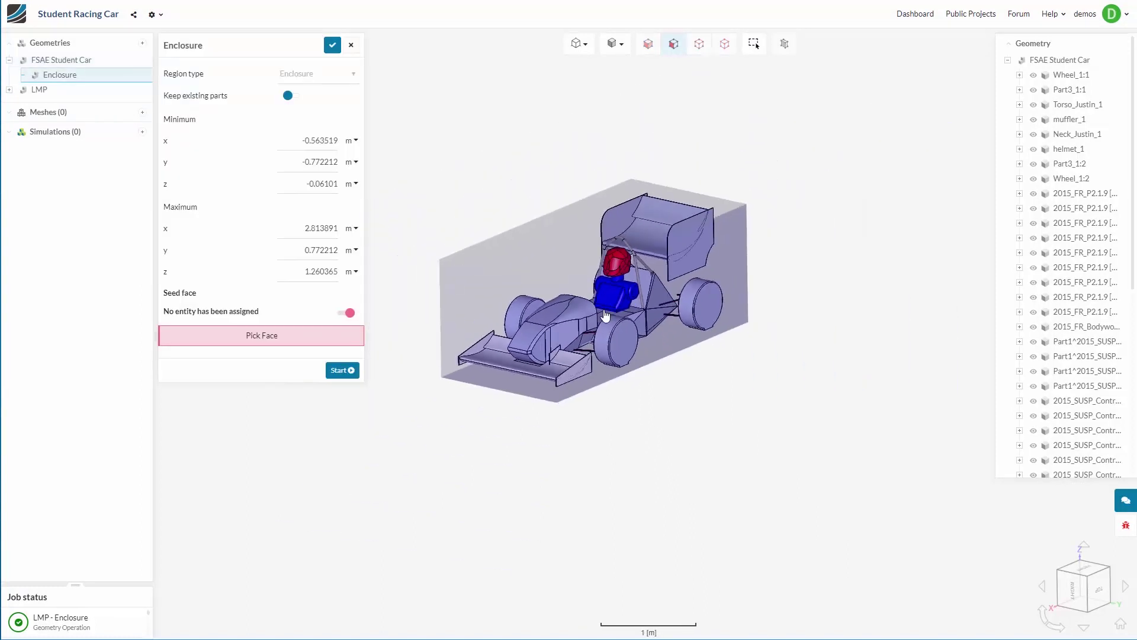
Set the enclosure's minimum bounds to x -8 m, y -2 m and z 0 m.
click(316, 142)
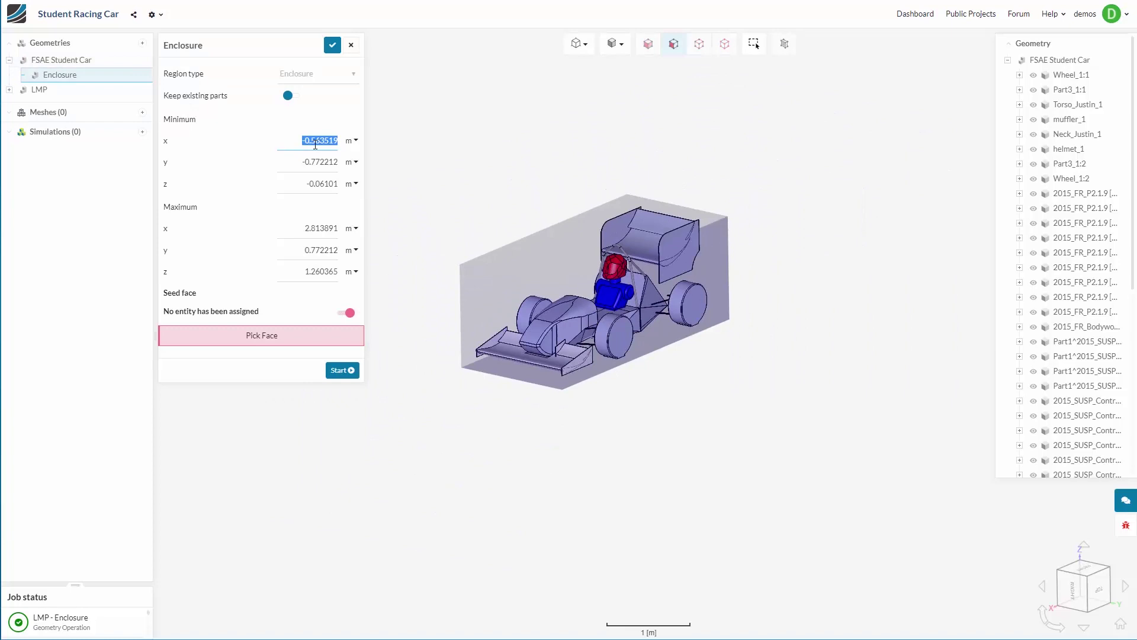
key(BackSpace)
text(-8)
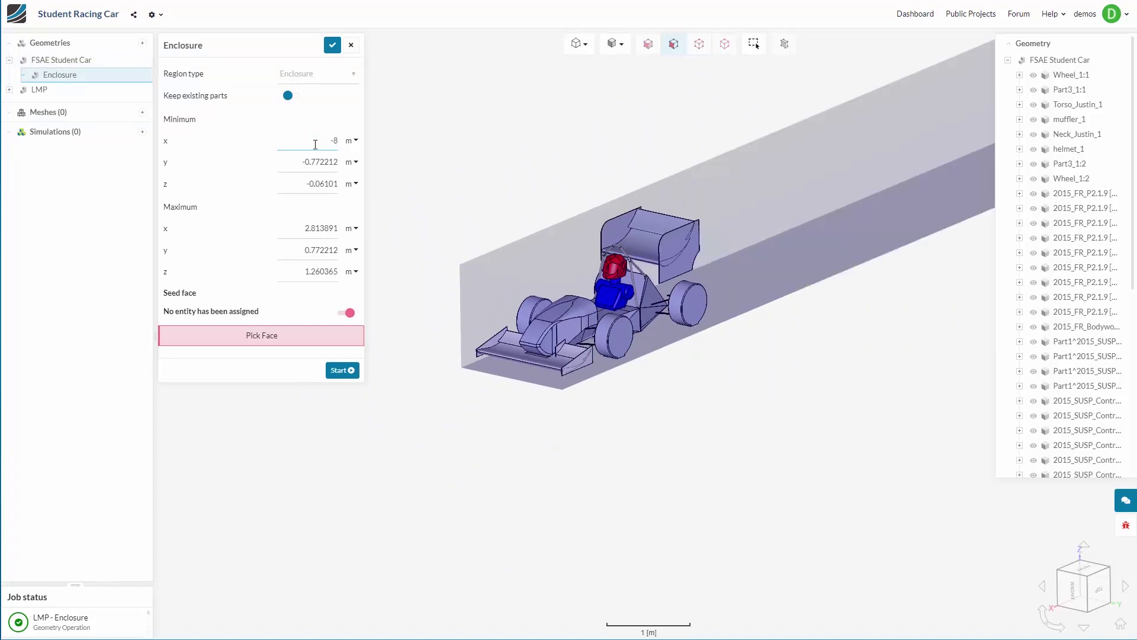
key(Tab)
text(-2)
key(Tab)
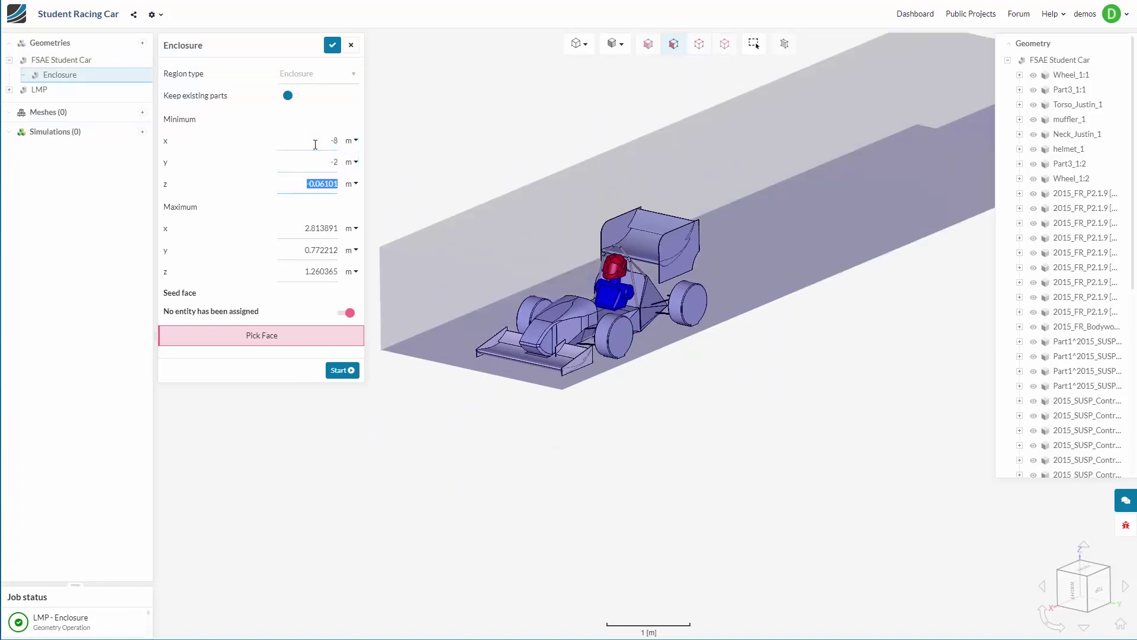
text(0)
Set the enclosure's maximum bounds to x 5 m, y 2 m and z 3 m, and run the operation.
key(Tab)
text(5)
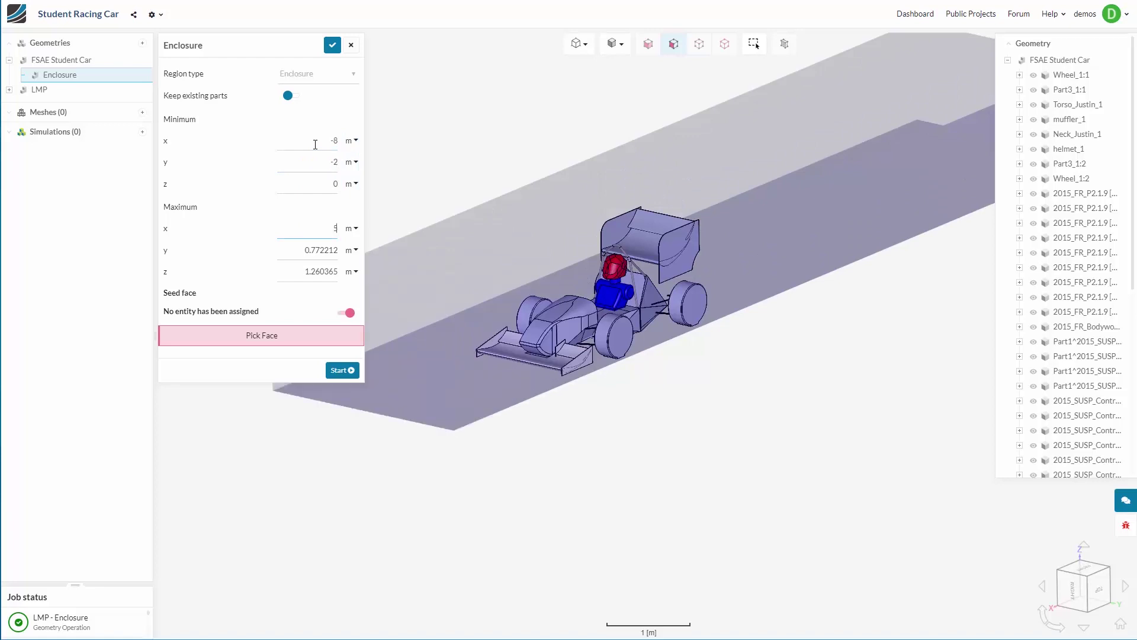
key(Tab)
text(2)
key(Tab)
key(Tab)
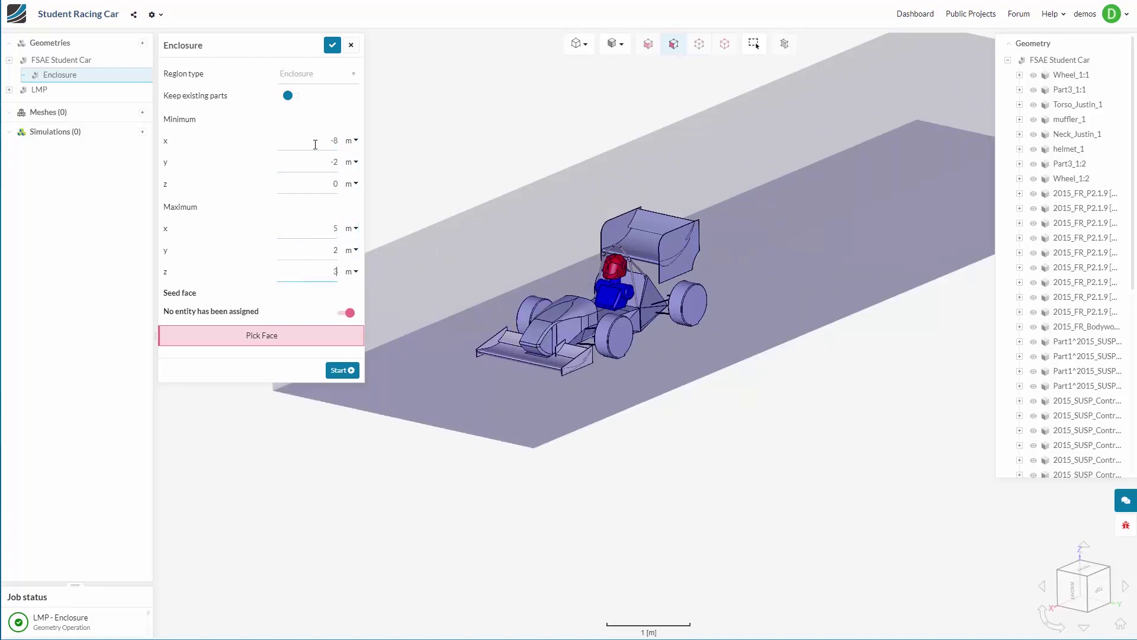
click(347, 371)
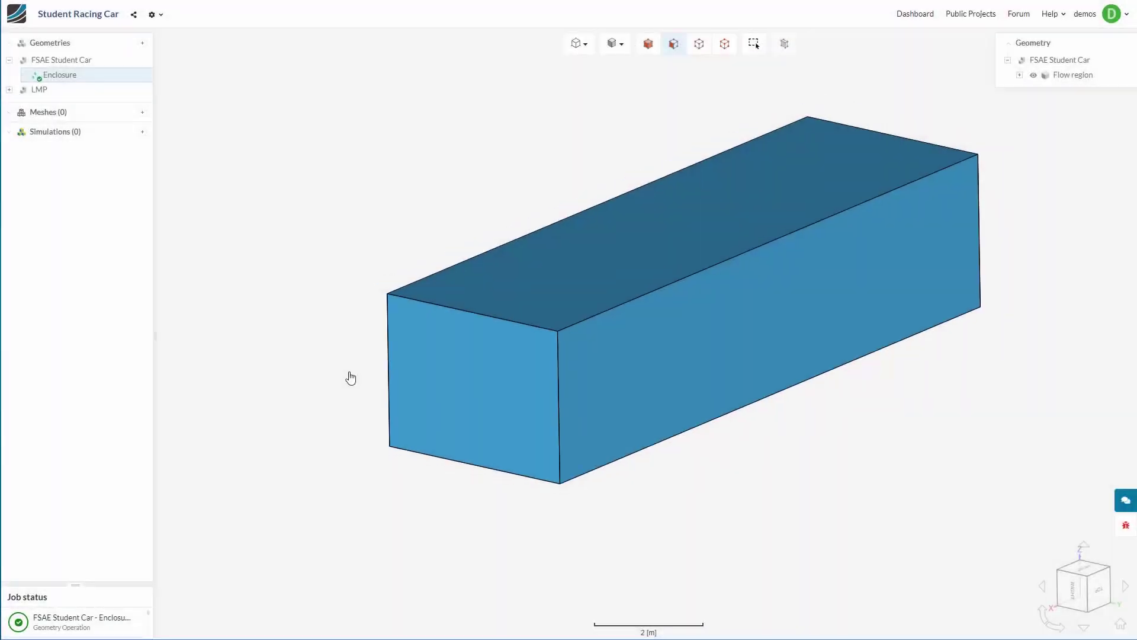
Render the student car's flow region with translucent surfaces and wireframe and inspect the car-shaped cavity inside the box.
click(619, 43)
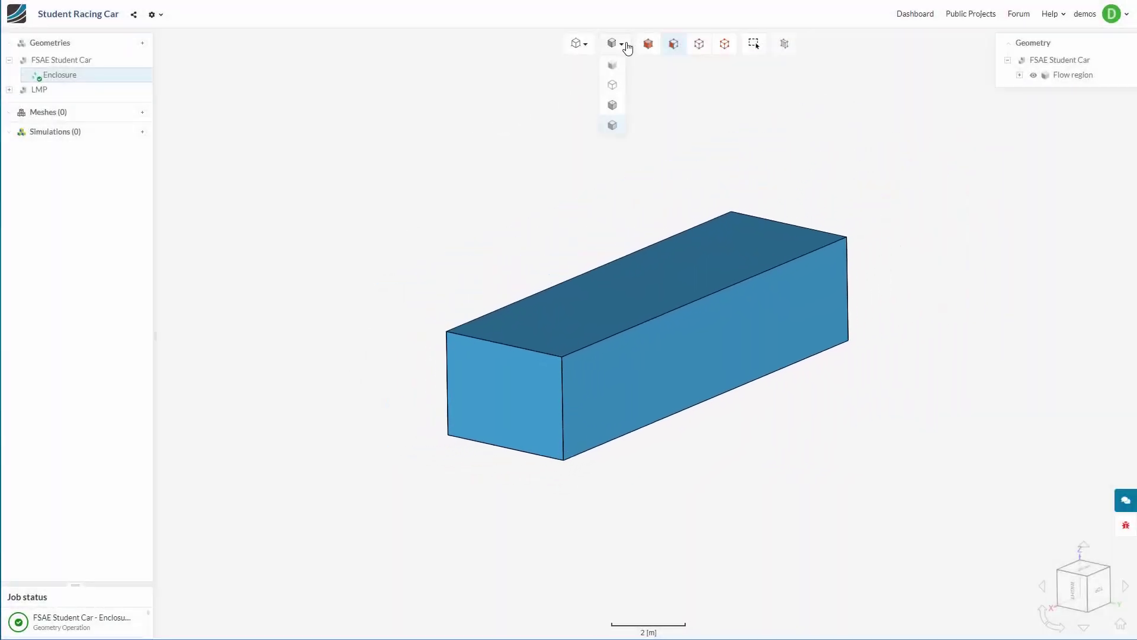
click(612, 110)
scroll(608, 412, up, 5)
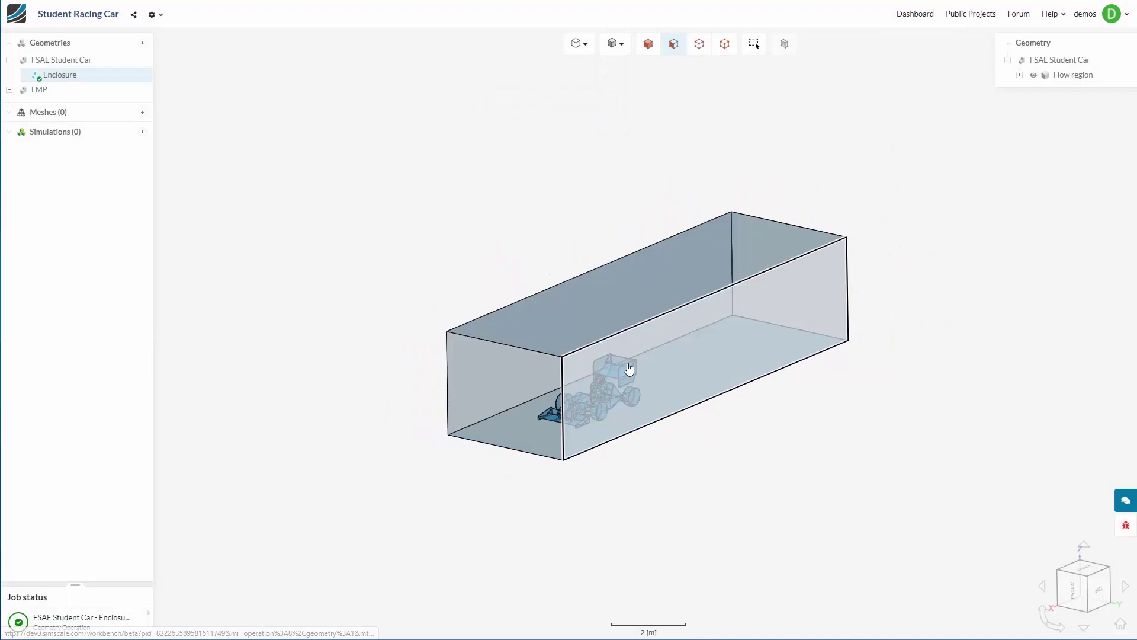
scroll(607, 412, up, 2)
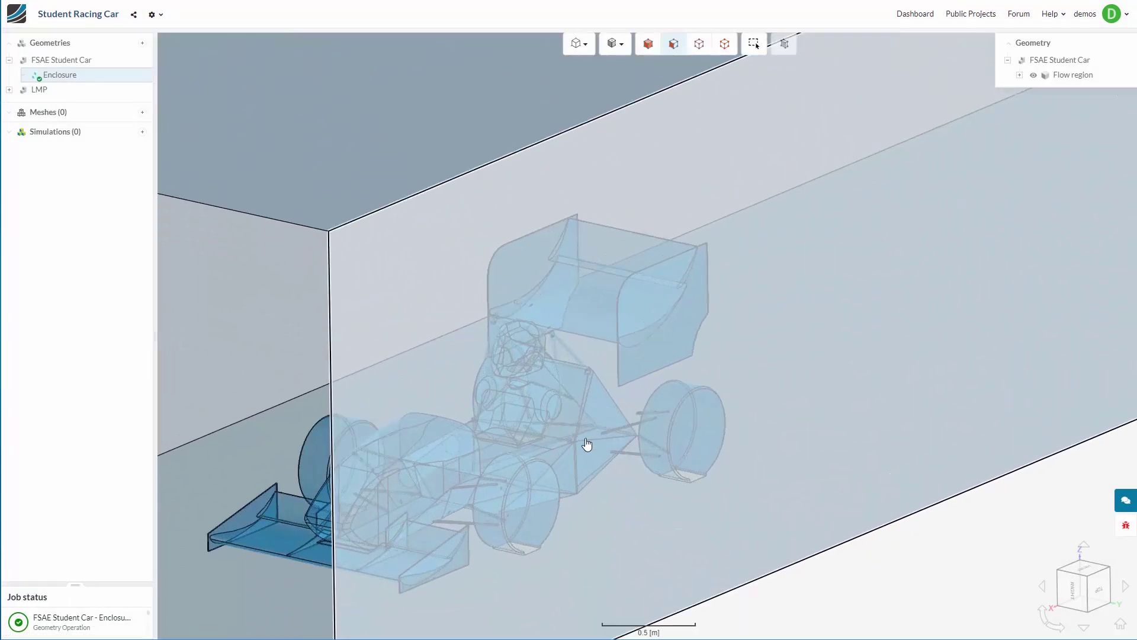
scroll(586, 442, up, 3)
scroll(683, 471, down, 5)
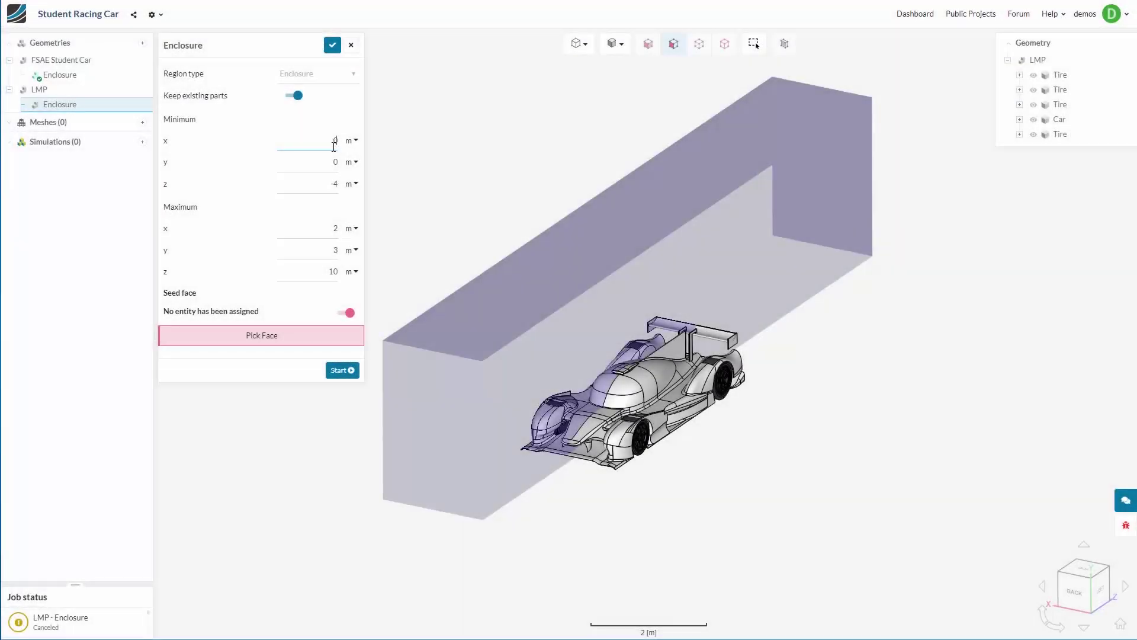
Run the Enclosure operation on the LMP geometry with existing parts kept.
click(346, 370)
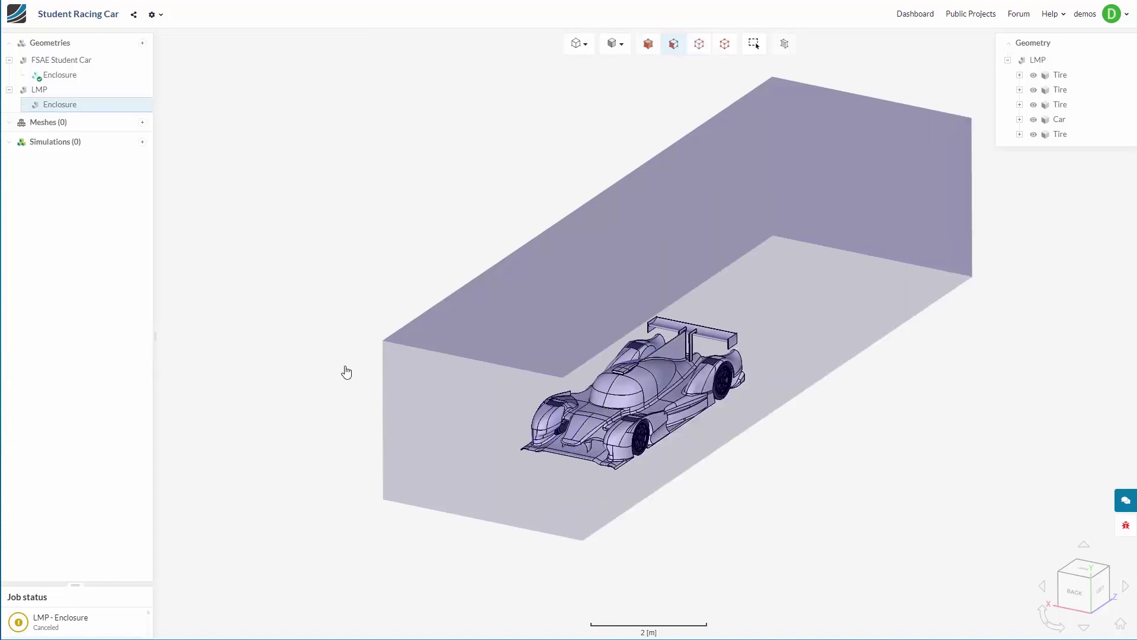